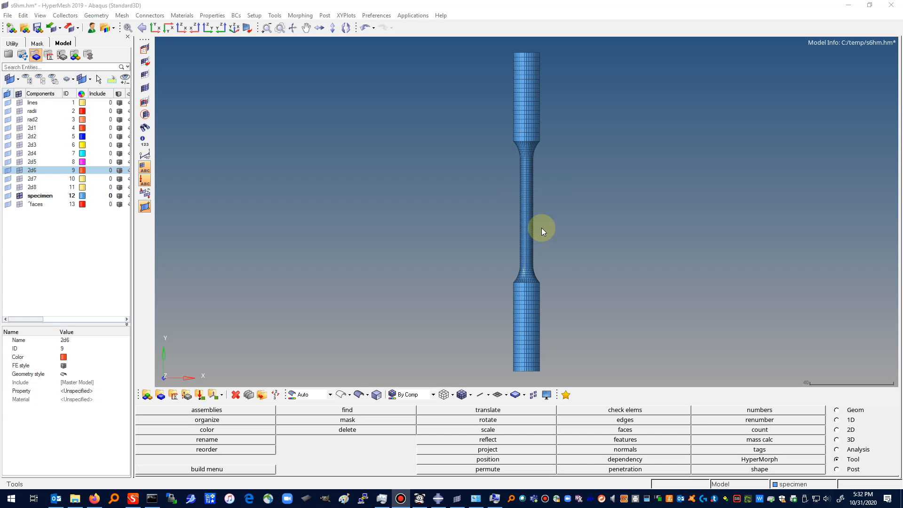
Step: Start labelling node numbers on the specimen and select node 576 by its ID
{"action": "left_click", "coordinate": [781, 413]}
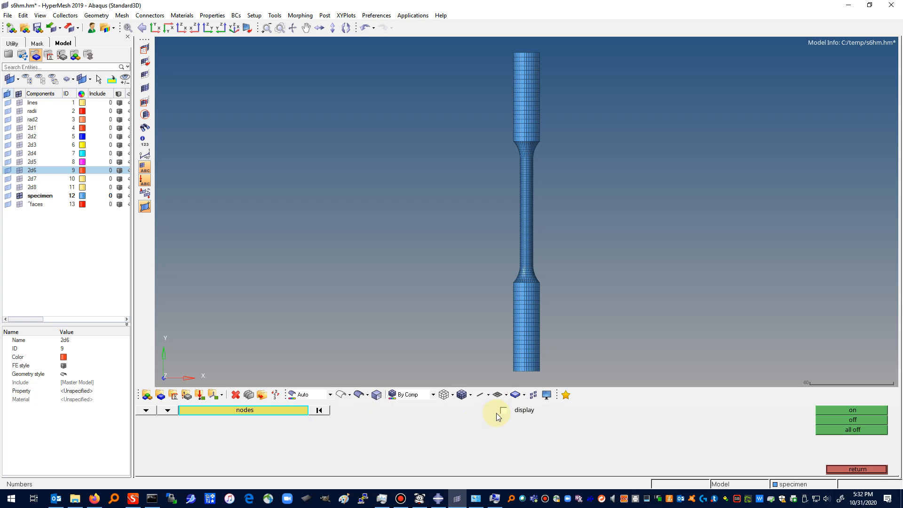
{"action": "left_click", "coordinate": [282, 409]}
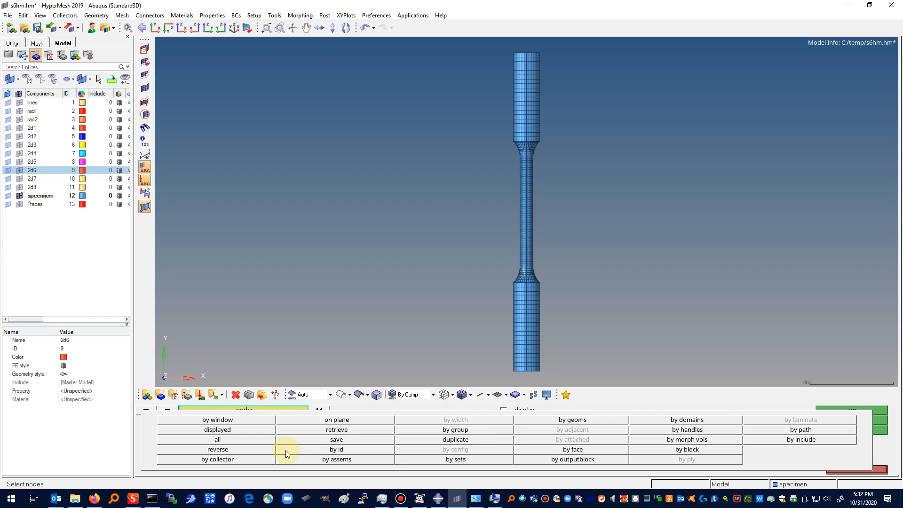
{"action": "left_click", "coordinate": [322, 451]}
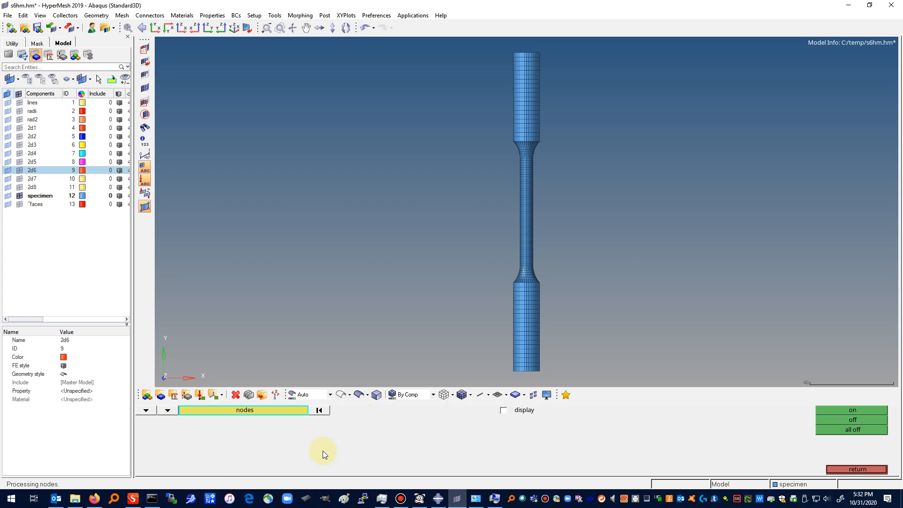
{"action": "left_click", "coordinate": [258, 412]}
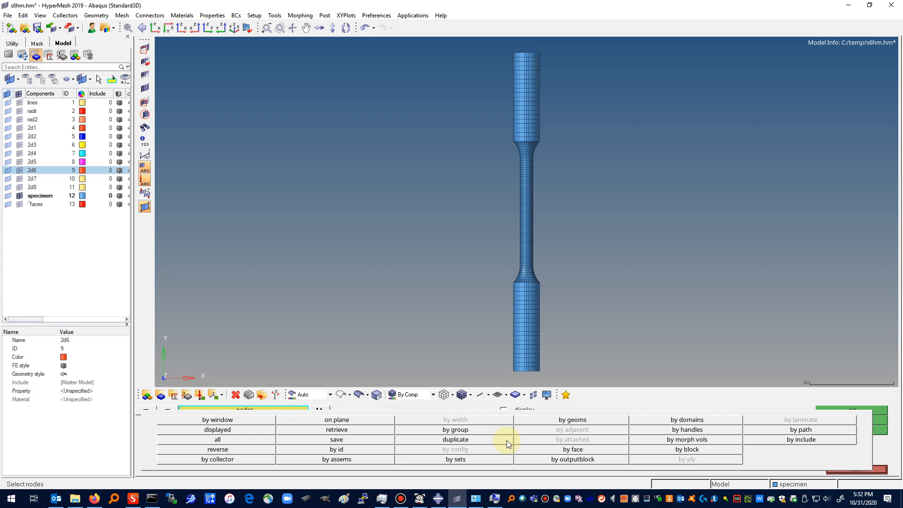
{"action": "left_click", "coordinate": [374, 451]}
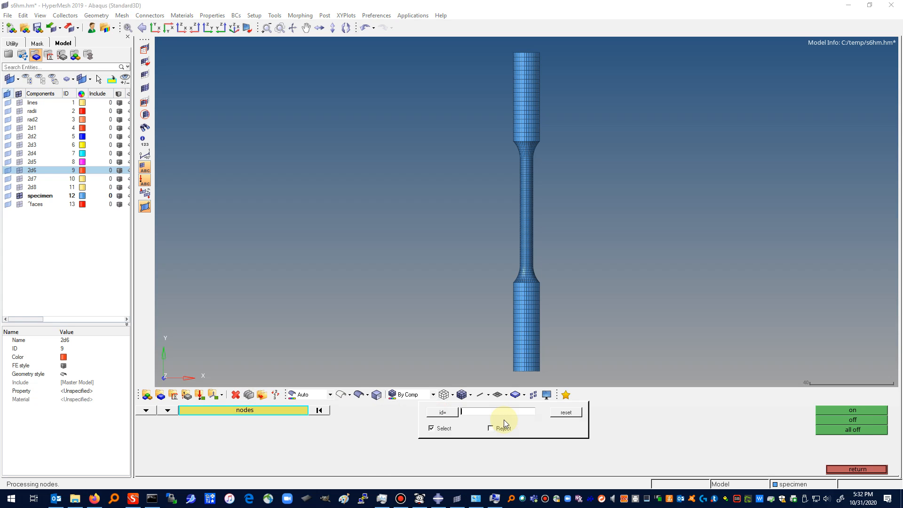
{"action": "type", "text": "576"}
{"action": "key", "text": "Return"}
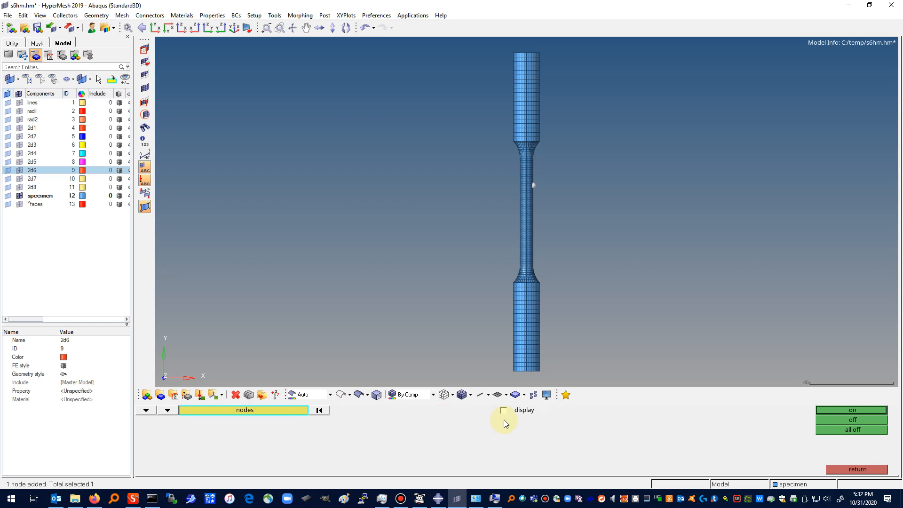
Step: Add node 510 to the selection by ID and turn on the number labels for the selected nodes
{"action": "left_click", "coordinate": [239, 411]}
{"action": "left_click", "coordinate": [350, 449]}
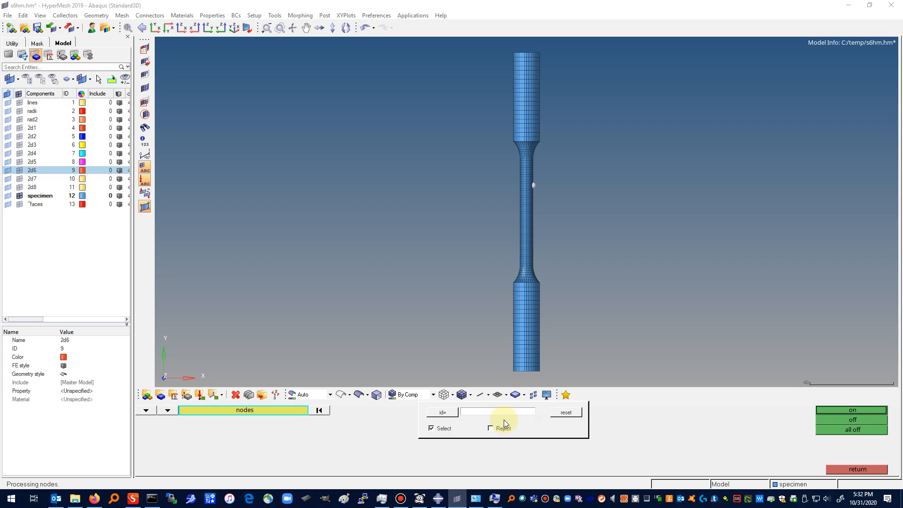
{"action": "type", "text": "5"}
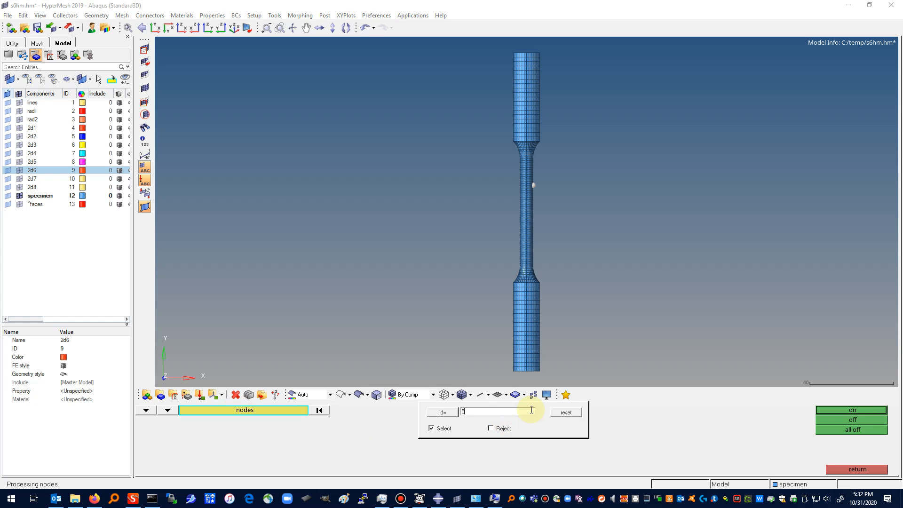
{"action": "type", "text": "10"}
{"action": "key", "text": "Return"}
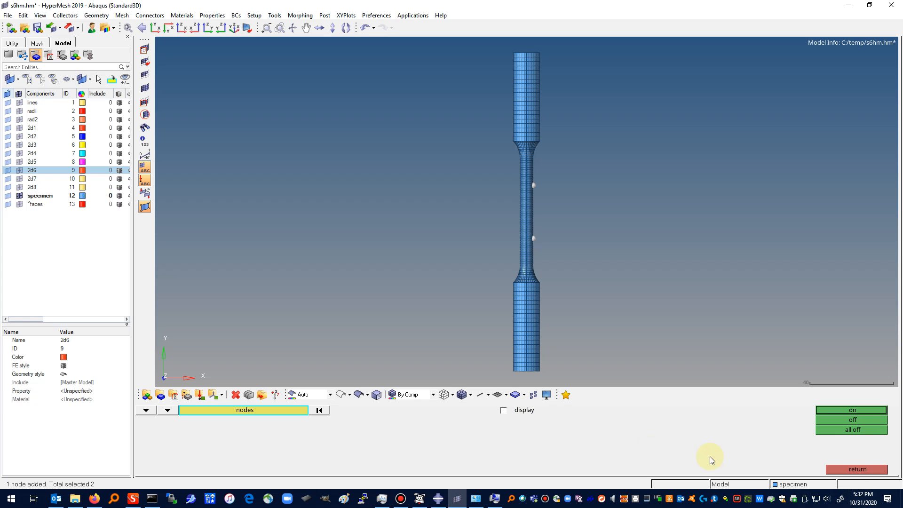
{"action": "left_click", "coordinate": [851, 411]}
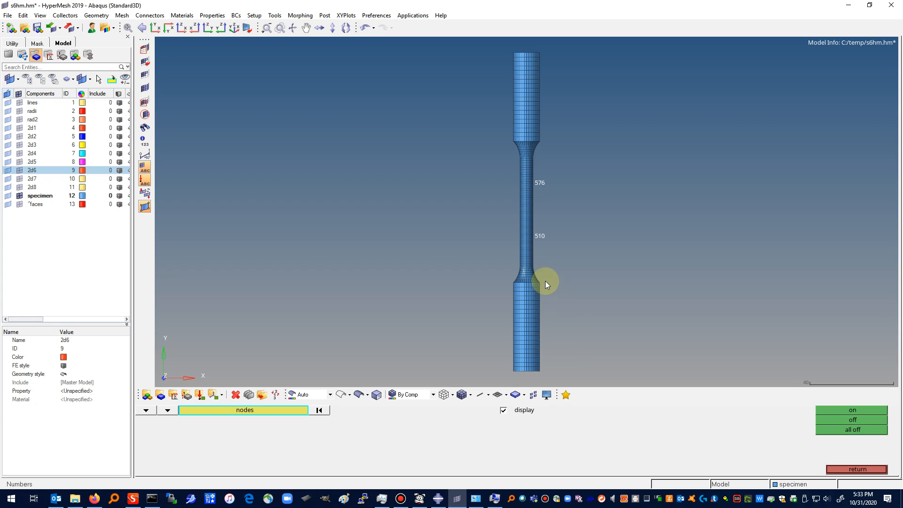
{"action": "left_click", "coordinate": [860, 469]}
Step: Measure the two-node distance along the lower grip from its bottom edge to the shoulder where the fillet starts
{"action": "left_click", "coordinate": [837, 411]}
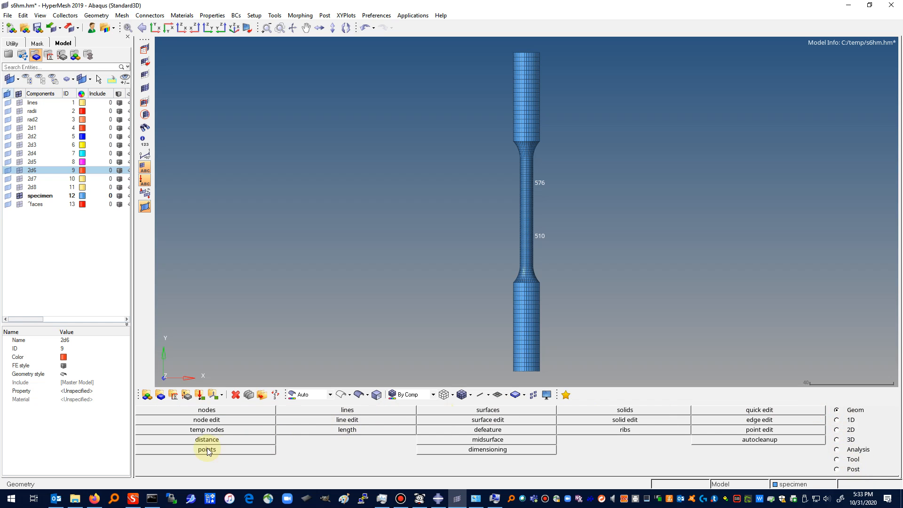
{"action": "left_click", "coordinate": [207, 439]}
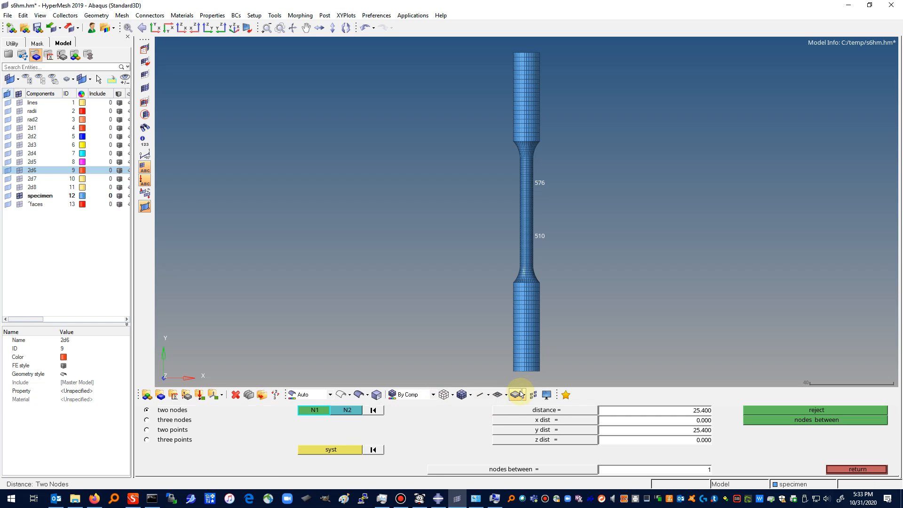
{"action": "left_click", "coordinate": [540, 371]}
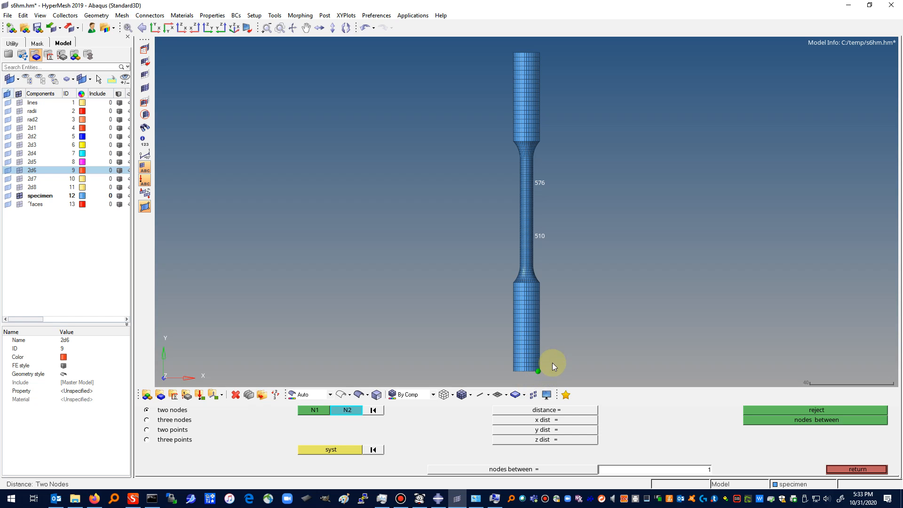
{"action": "left_click", "coordinate": [539, 282]}
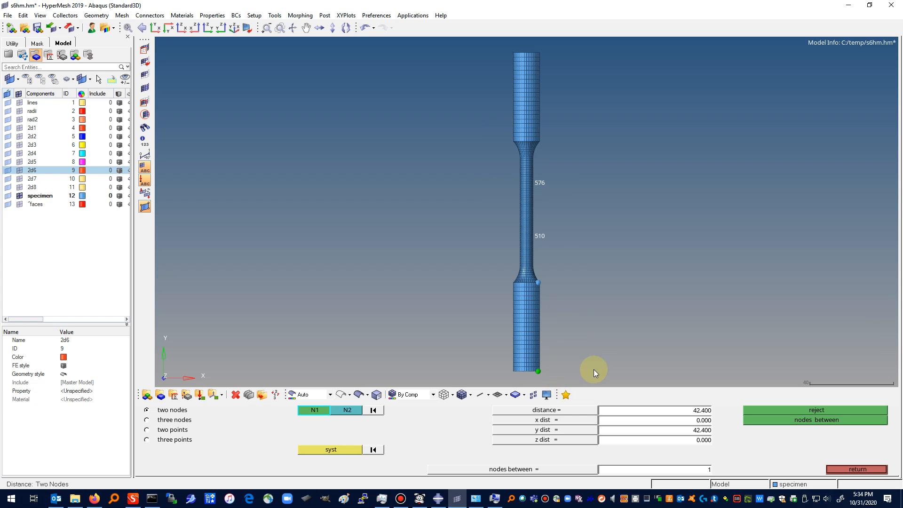
Step: Measure distances from nodes at the grip's lower end to nodes just below the shoulder, and inspect the element rows there
{"action": "left_click", "coordinate": [539, 371]}
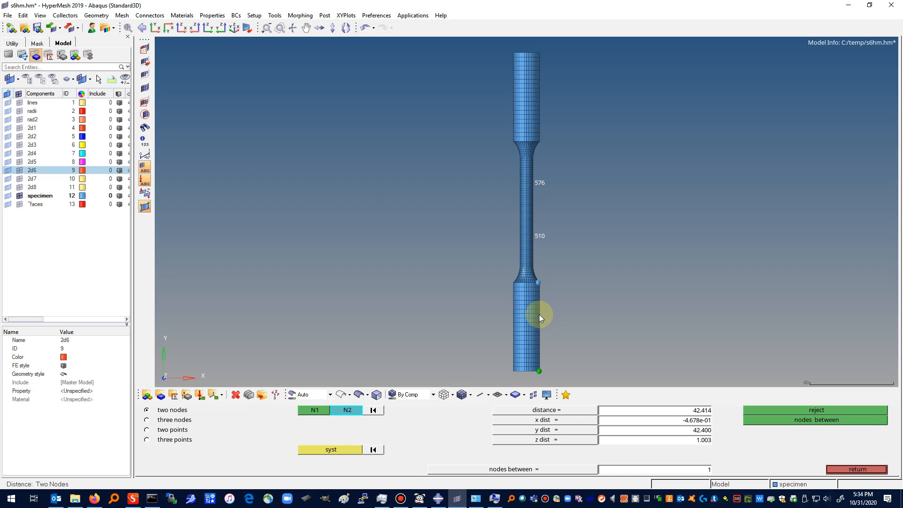
{"action": "left_click", "coordinate": [539, 296]}
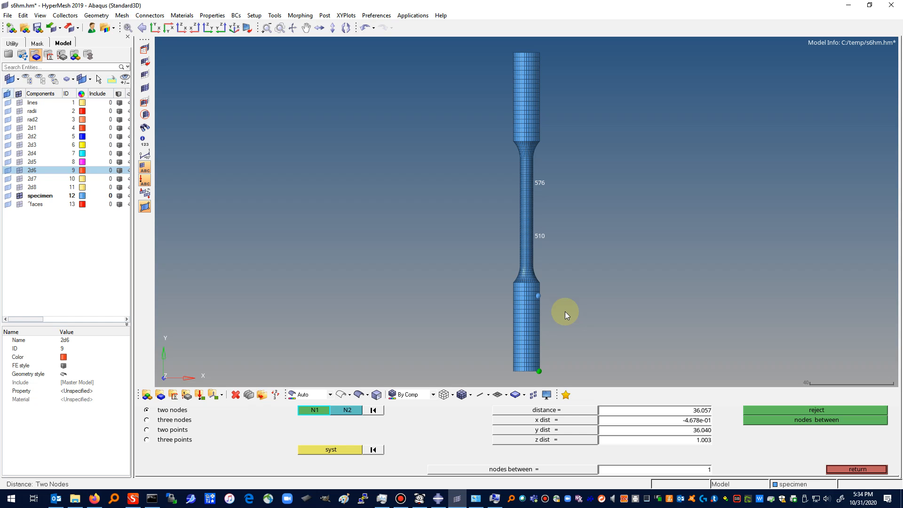
{"action": "left_click", "coordinate": [539, 368]}
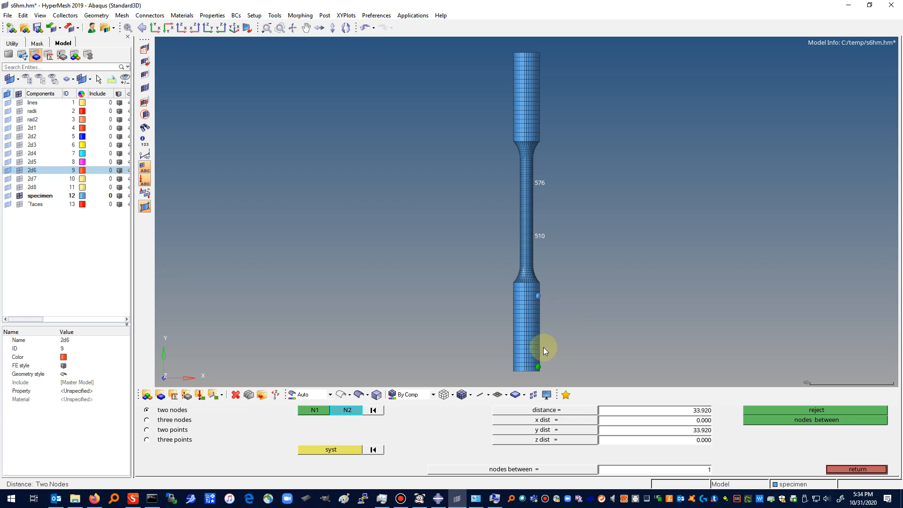
{"action": "left_click", "coordinate": [536, 290]}
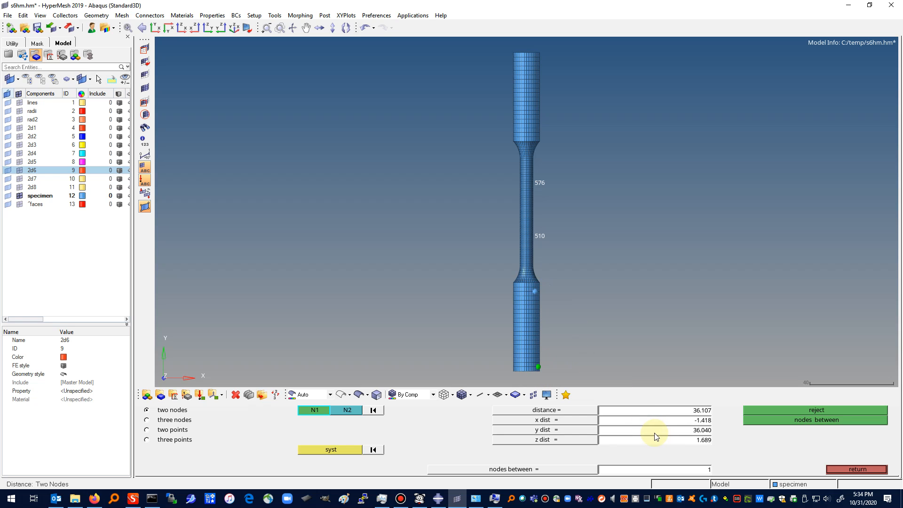
{"action": "left_click", "coordinate": [540, 371]}
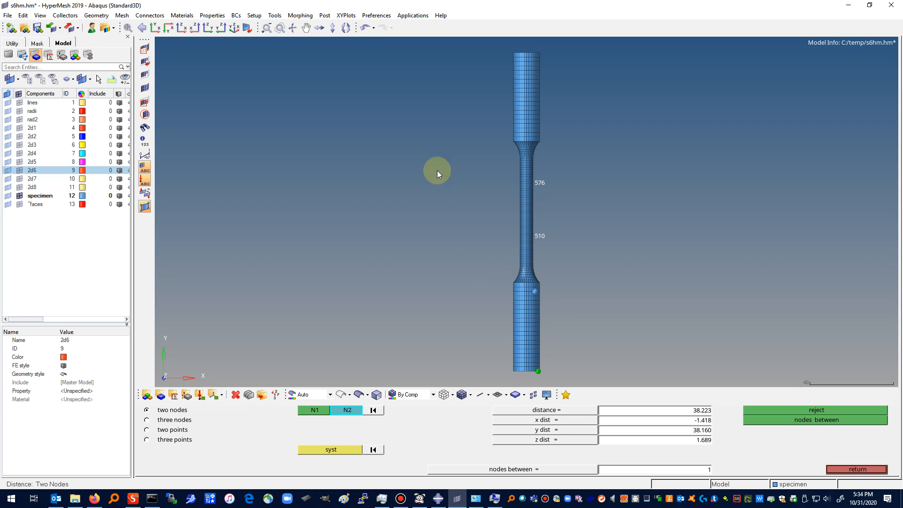
{"action": "left_click", "coordinate": [281, 28]}
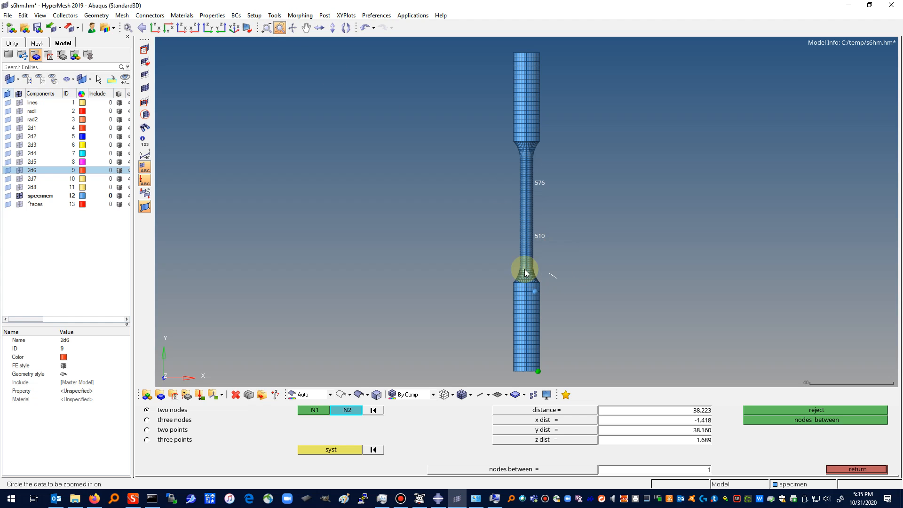
{"action": "left_click_drag", "start_coordinate": [526, 273], "coordinate": [559, 312]}
{"action": "left_click_drag", "start_coordinate": [543, 264], "coordinate": [542, 265]}
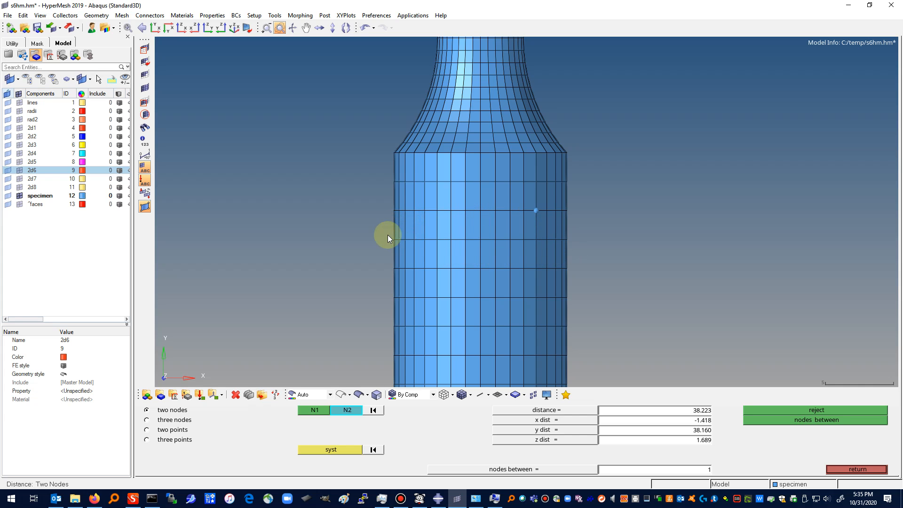
{"action": "left_click", "coordinate": [858, 468]}
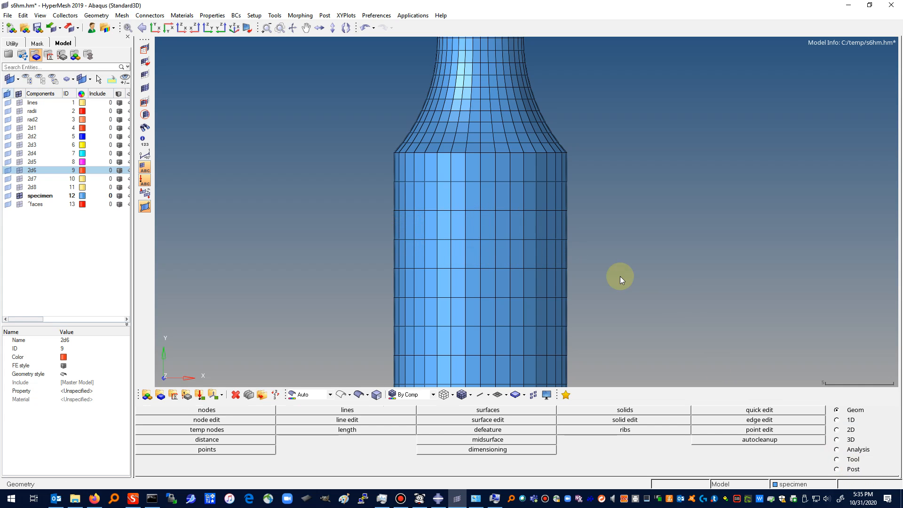
Step: Create a node set named bottomgrip
{"action": "left_click", "coordinate": [275, 15]}
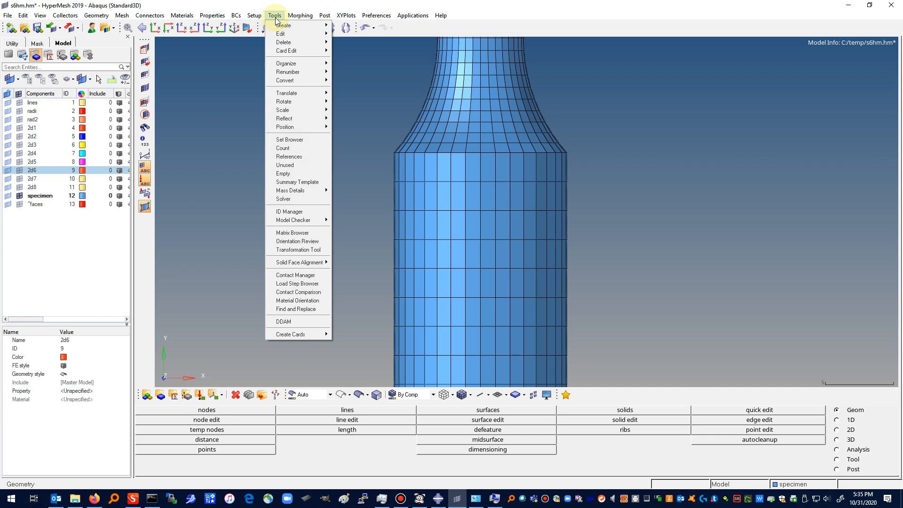
{"action": "mouse_move", "coordinate": [280, 27]}
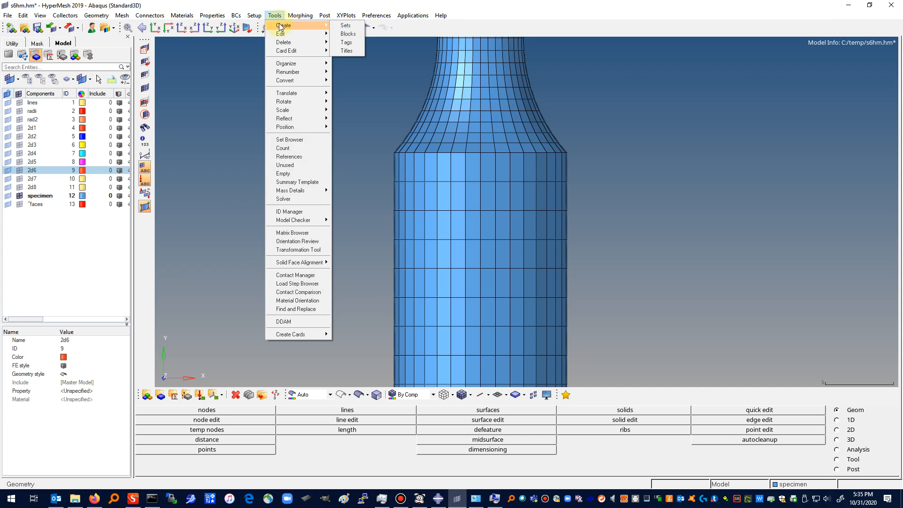
{"action": "left_click", "coordinate": [349, 27]}
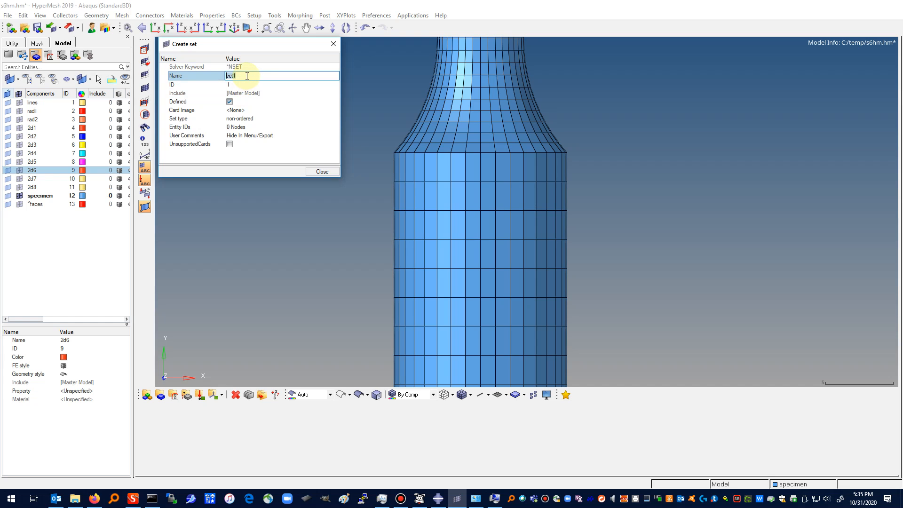
{"action": "type", "text": "bottomgrip"}
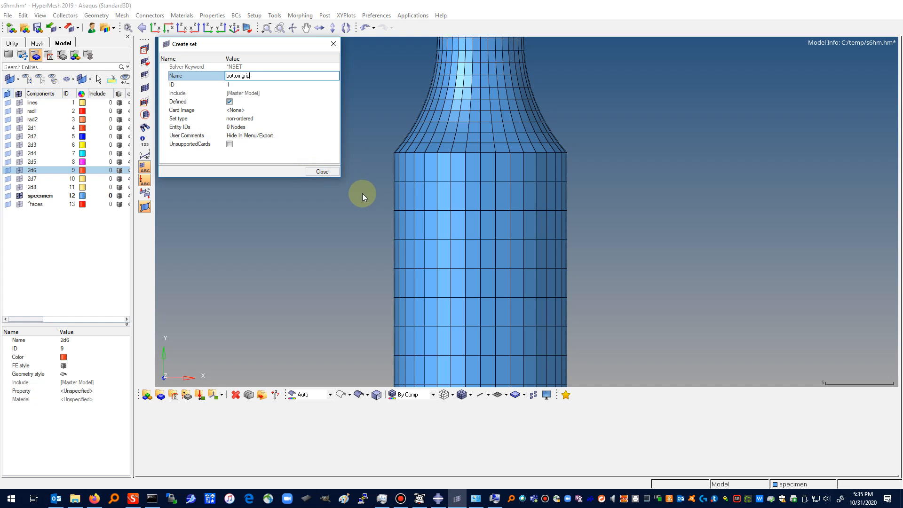
{"action": "left_click", "coordinate": [322, 172]}
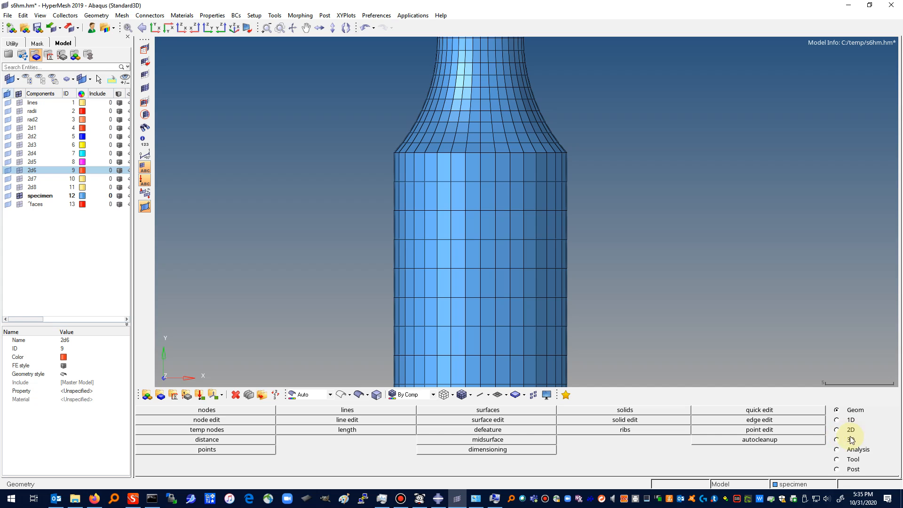
Step: Start a new non-ordered entity set named bottomgrip with nodes as its entity type
{"action": "left_click", "coordinate": [836, 460]}
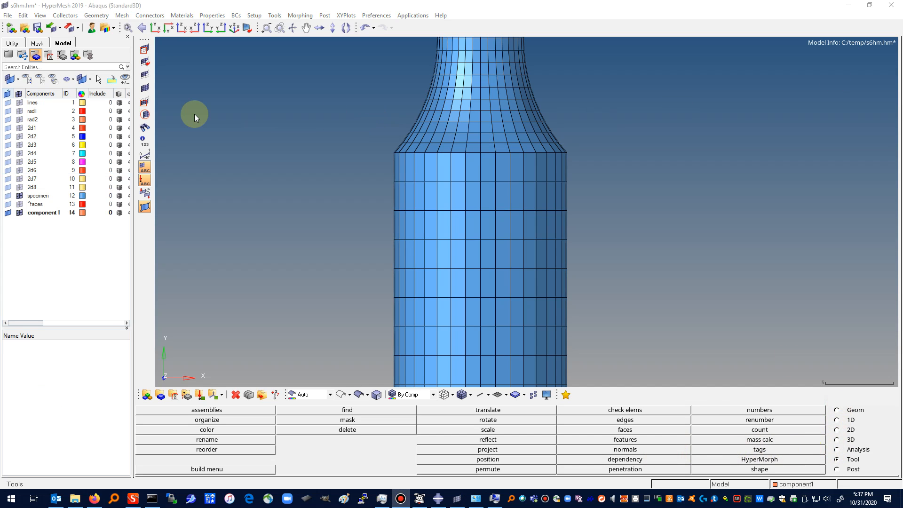
{"action": "left_click", "coordinate": [275, 16]}
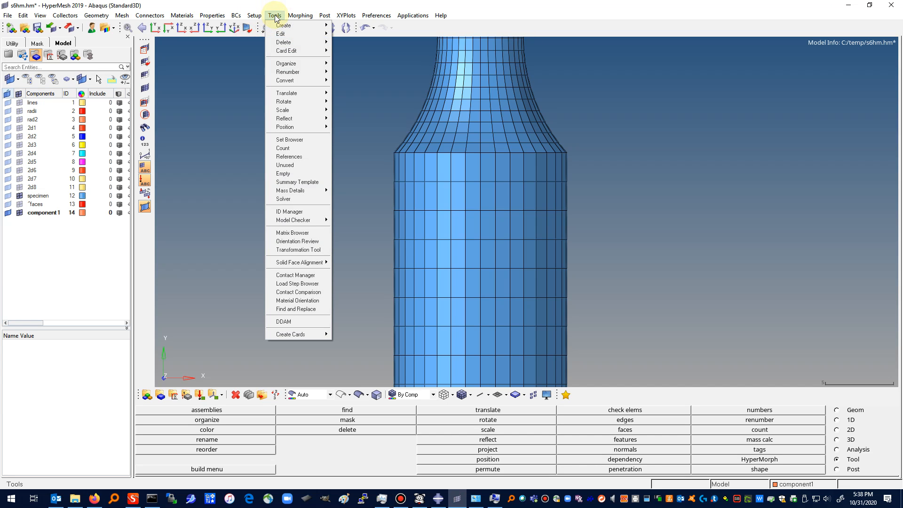
{"action": "mouse_move", "coordinate": [282, 34]}
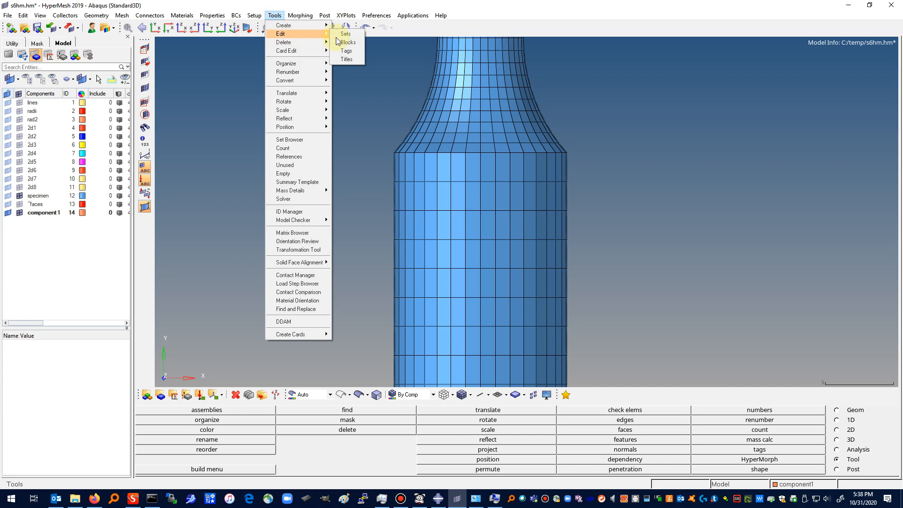
{"action": "left_click", "coordinate": [347, 34]}
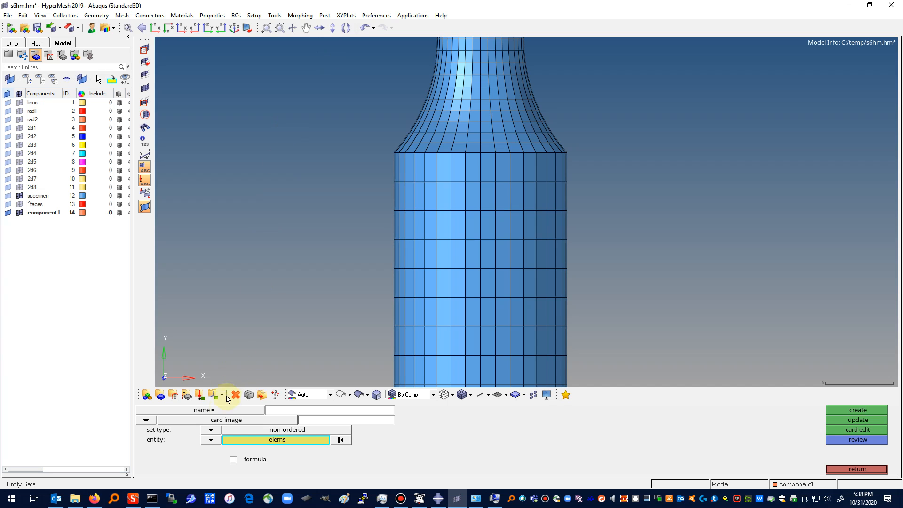
{"action": "left_click", "coordinate": [204, 411]}
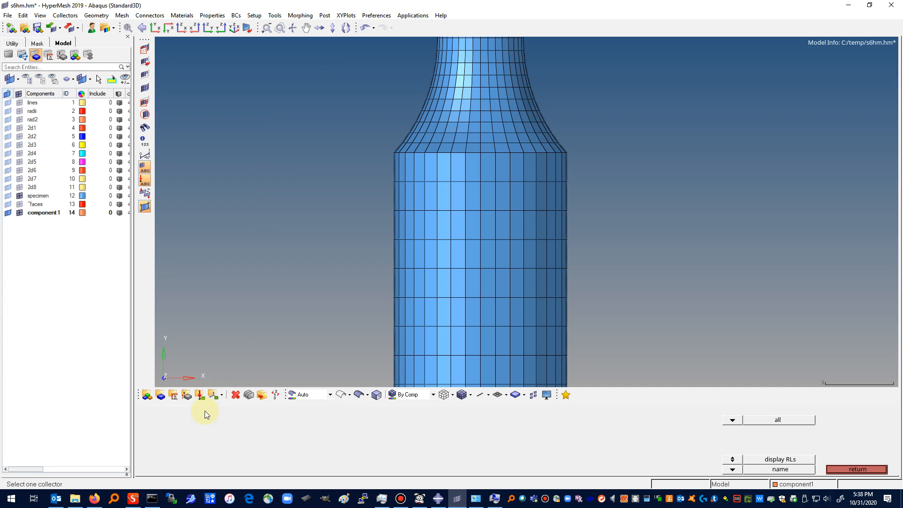
{"action": "left_click", "coordinate": [851, 468]}
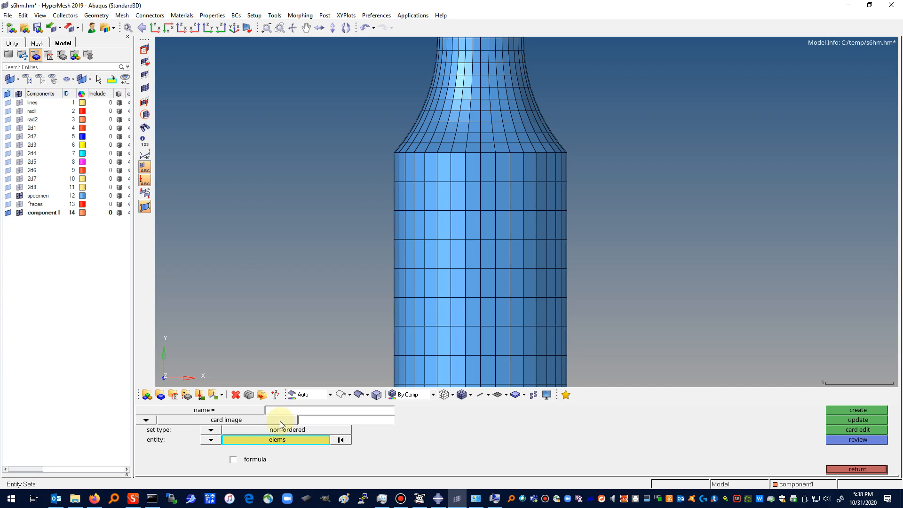
{"action": "left_click", "coordinate": [211, 441]}
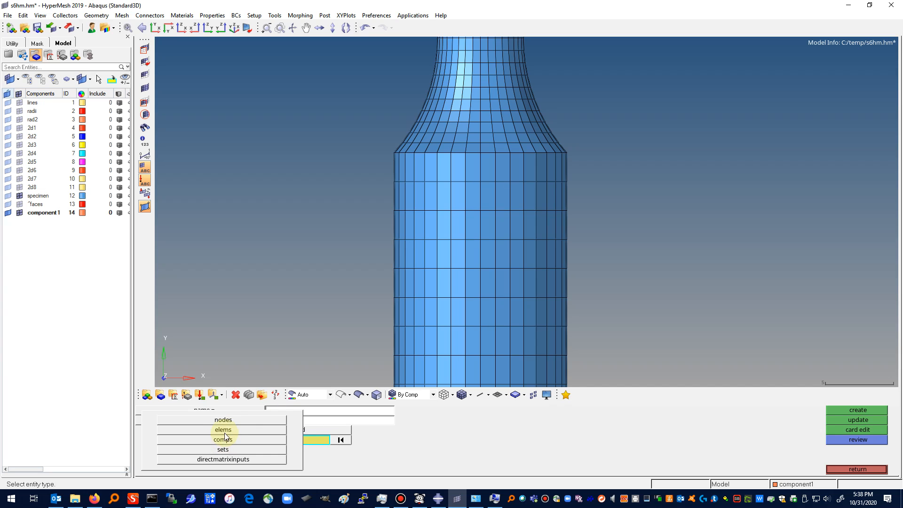
{"action": "left_click", "coordinate": [228, 420]}
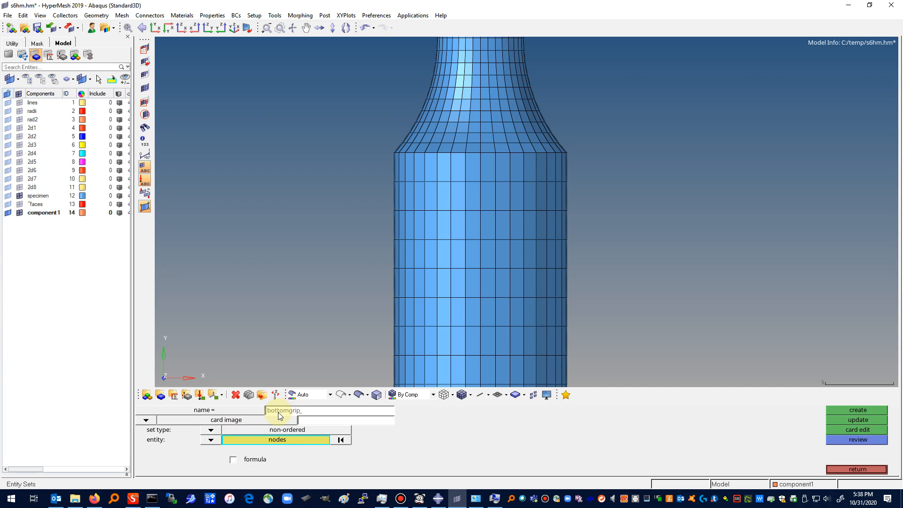
Step: Window-select the nodes on the third mesh row below the lower grip's shoulder and create the bottomgrip set from them
{"action": "left_click", "coordinate": [295, 439]}
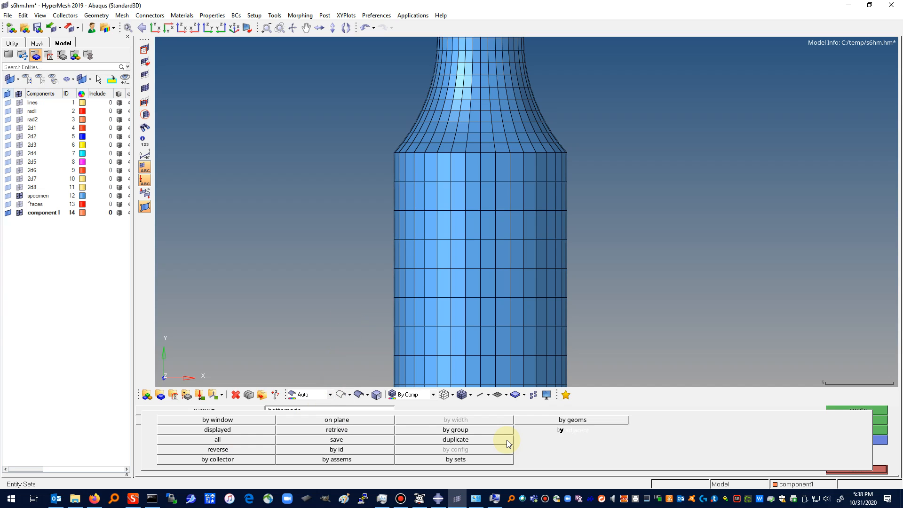
{"action": "left_click", "coordinate": [233, 422]}
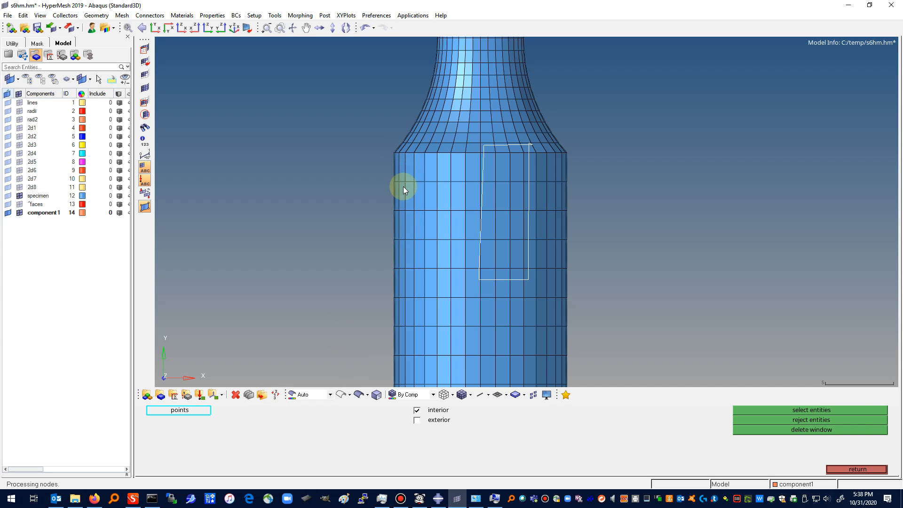
{"action": "left_click", "coordinate": [374, 233]}
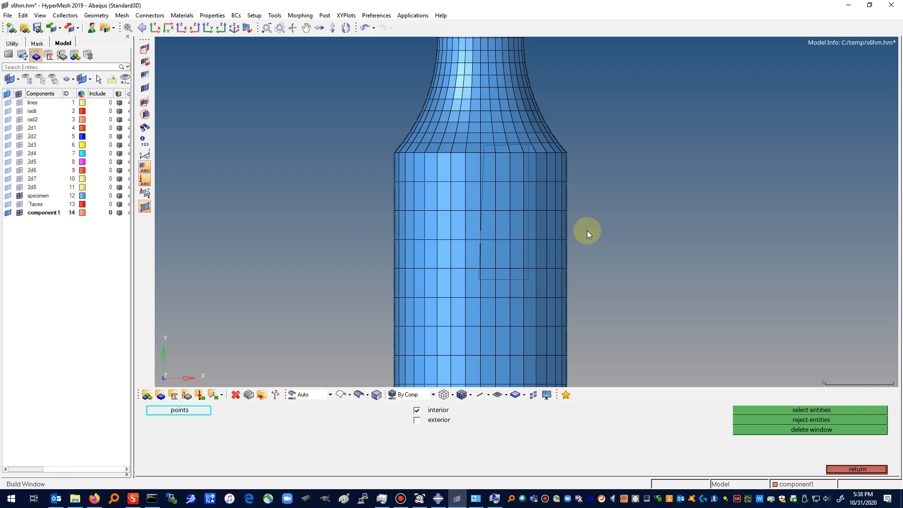
{"action": "left_click", "coordinate": [587, 231]}
{"action": "left_click", "coordinate": [574, 248]}
{"action": "left_click", "coordinate": [388, 246]}
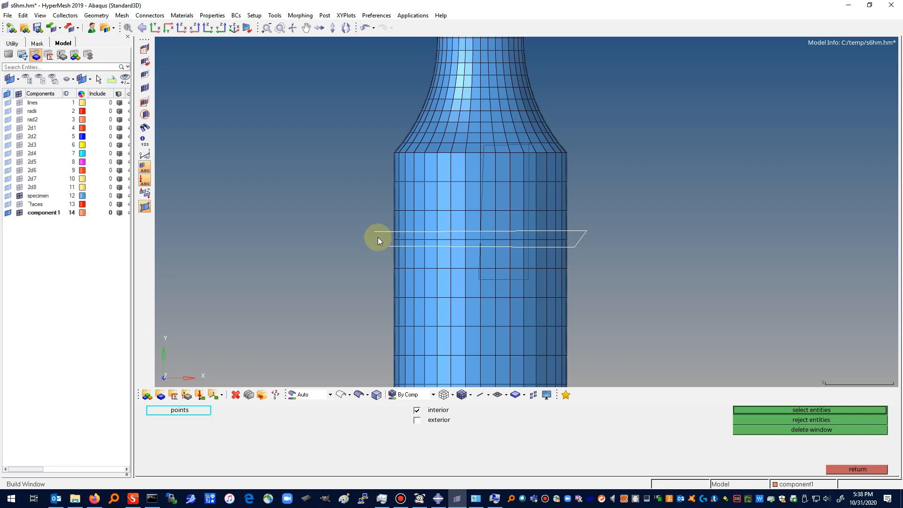
{"action": "left_click", "coordinate": [794, 413]}
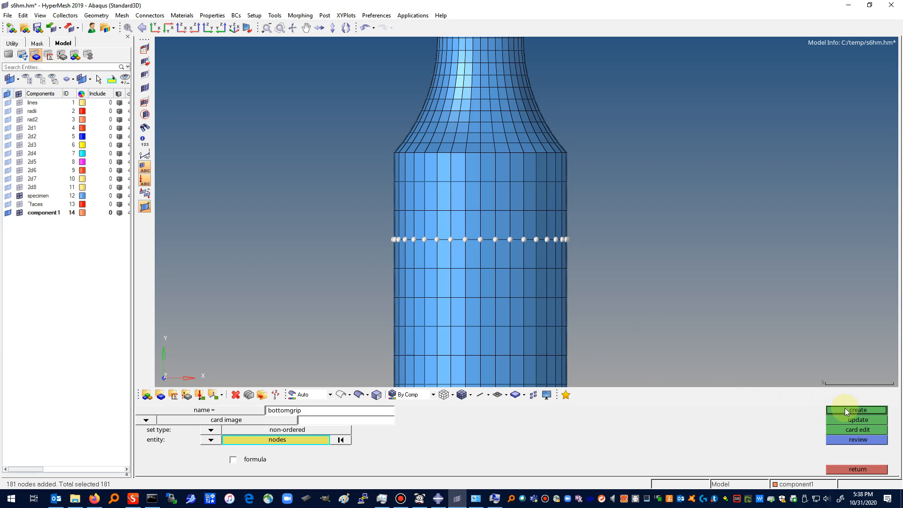
{"action": "left_click", "coordinate": [845, 408]}
{"action": "left_click", "coordinate": [859, 471]}
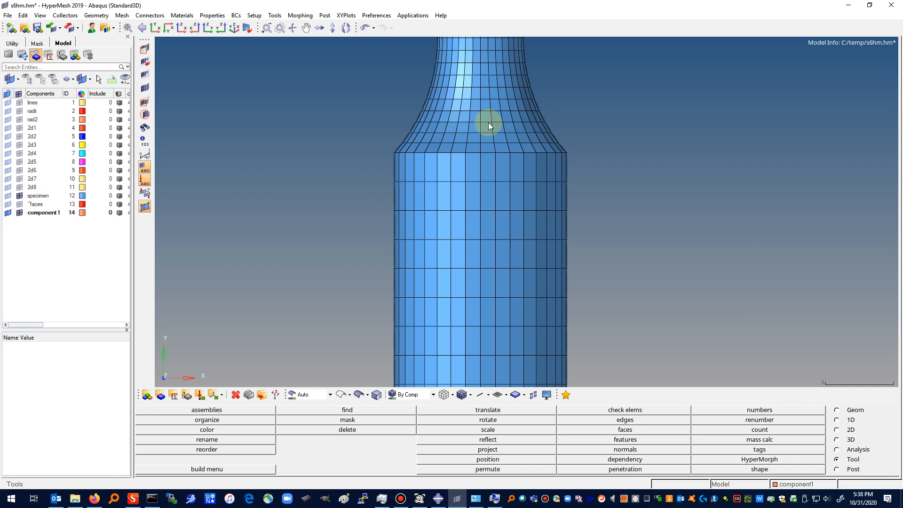
Step: Start another node set for the upper grip and name it topgrip
{"action": "left_click", "coordinate": [155, 28]}
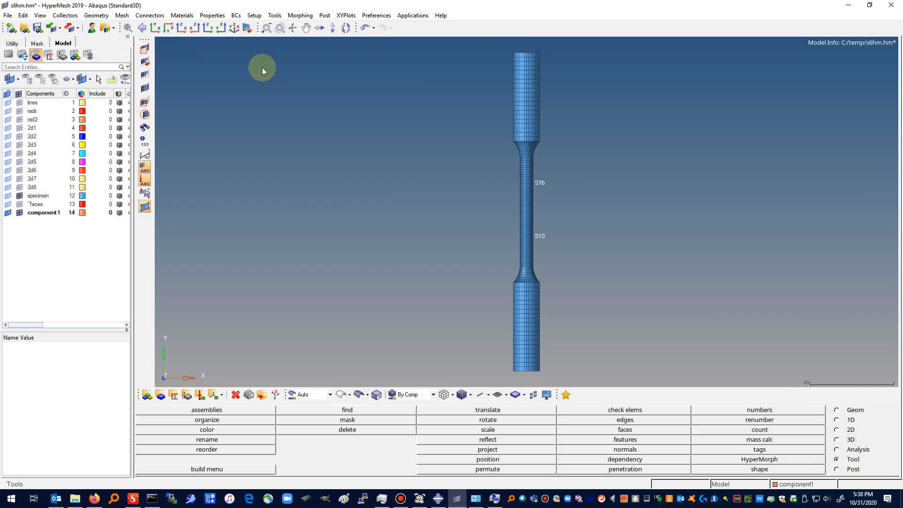
{"action": "left_click", "coordinate": [280, 28]}
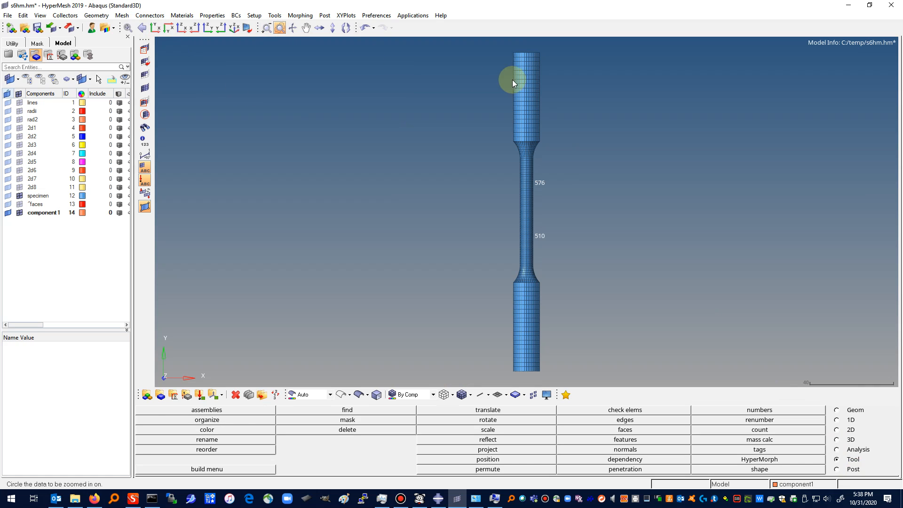
{"action": "mouse_move", "coordinate": [563, 109]}
{"action": "left_mouse_down"}
{"action": "mouse_move", "coordinate": [580, 150]}
{"action": "mouse_move", "coordinate": [548, 101]}
{"action": "mouse_move", "coordinate": [538, 147]}
{"action": "left_mouse_up"}
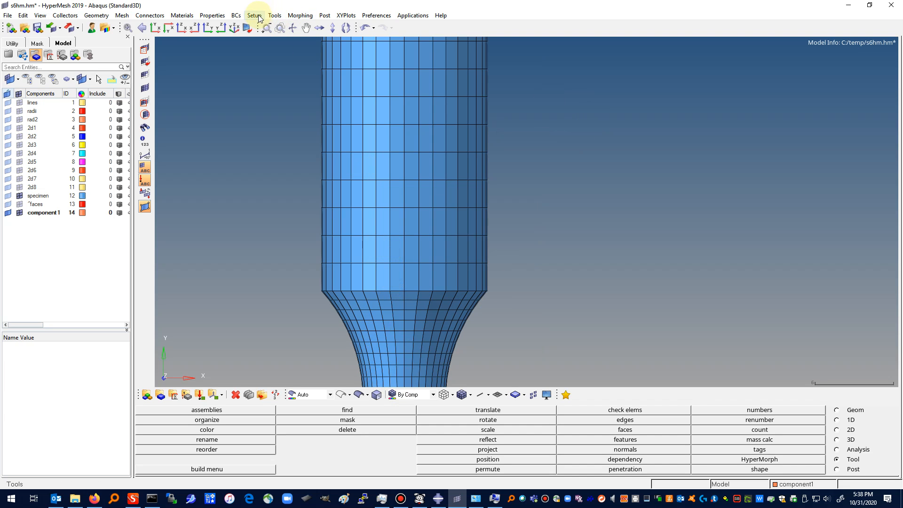
{"action": "left_click", "coordinate": [274, 16]}
{"action": "mouse_move", "coordinate": [273, 34]}
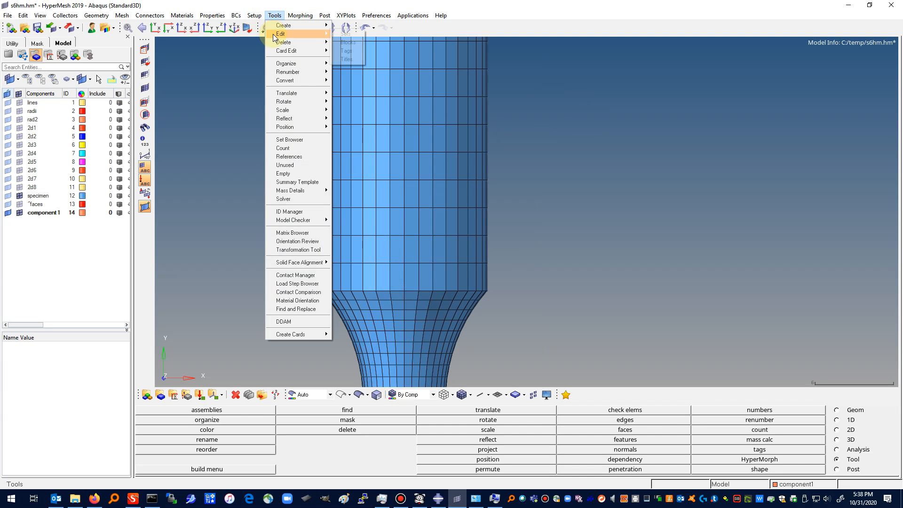
{"action": "left_click", "coordinate": [336, 39]}
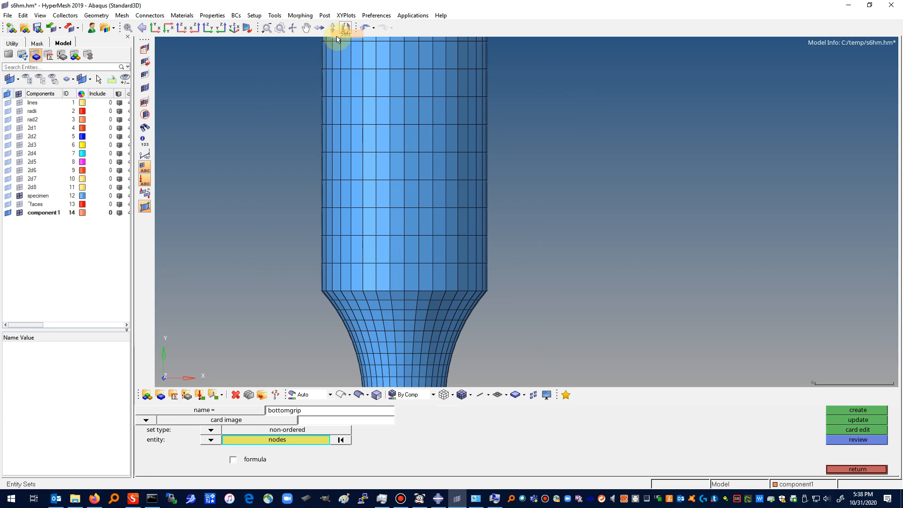
{"action": "left_click", "coordinate": [307, 410]}
{"action": "key", "text": "Home"}
{"action": "key", "text": "Delete"}
{"action": "key", "text": "Delete"}
{"action": "key", "text": "Delete"}
{"action": "key", "text": "Delete"}
{"action": "key", "text": "Delete"}
{"action": "key", "text": "Delete"}
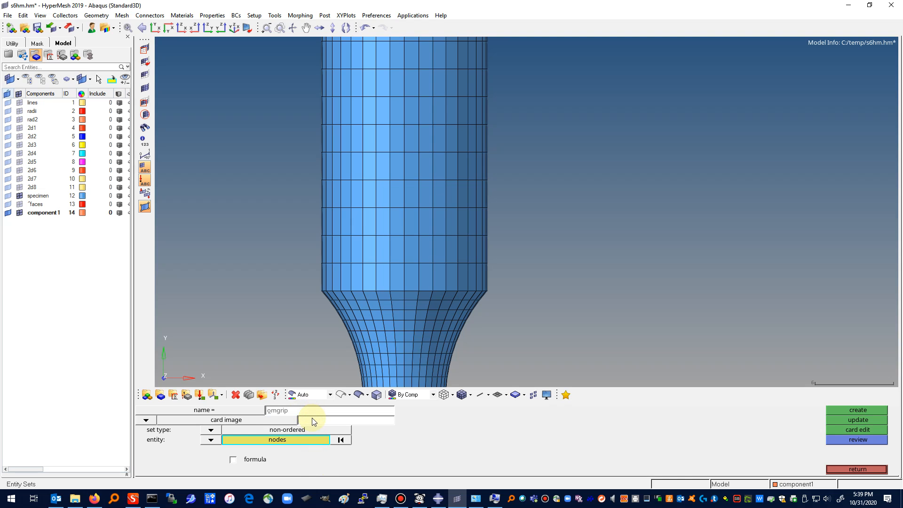
{"action": "type", "text": "top"}
Step: Window-select the nodes on the third mesh row above the upper grip's shoulder for the topgrip set
{"action": "left_click", "coordinate": [276, 440]}
{"action": "left_click", "coordinate": [258, 440]}
{"action": "left_click", "coordinate": [258, 440]}
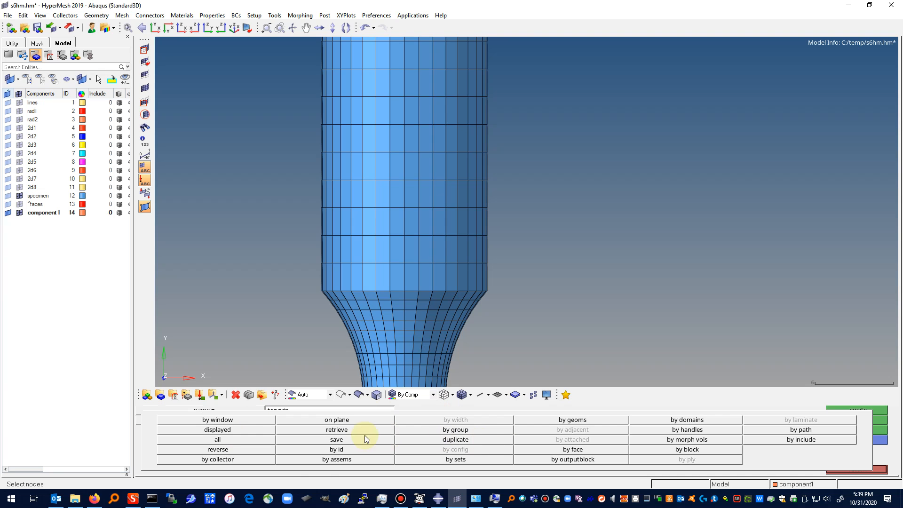
{"action": "left_click", "coordinate": [223, 420]}
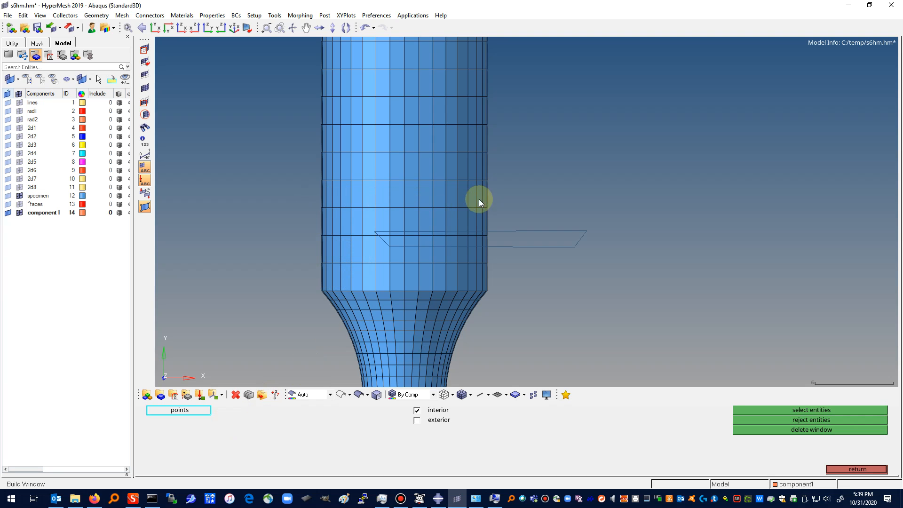
{"action": "left_click", "coordinate": [500, 200]}
{"action": "left_click", "coordinate": [494, 210]}
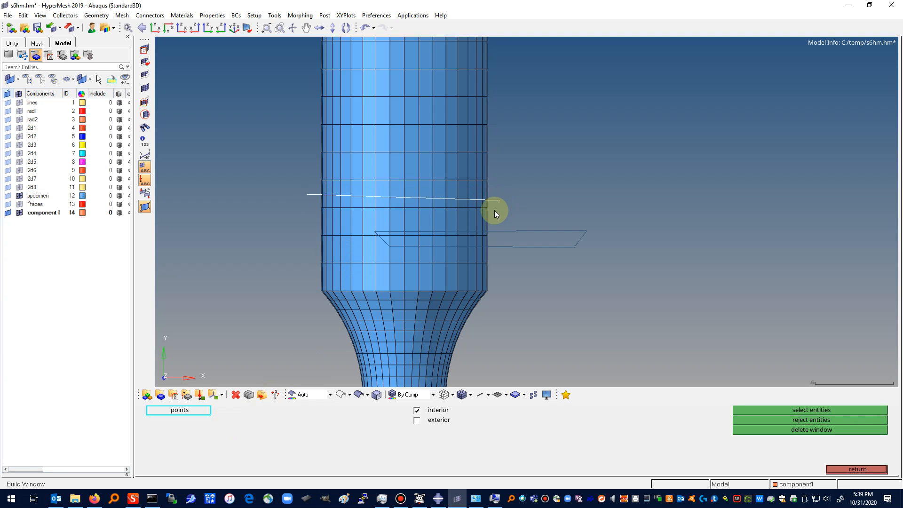
{"action": "left_click", "coordinate": [312, 208]}
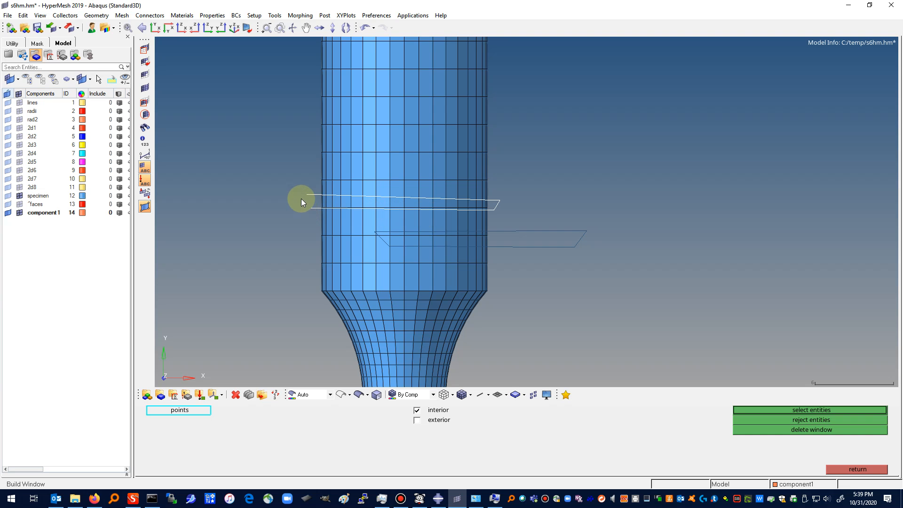
{"action": "left_click", "coordinate": [784, 410]}
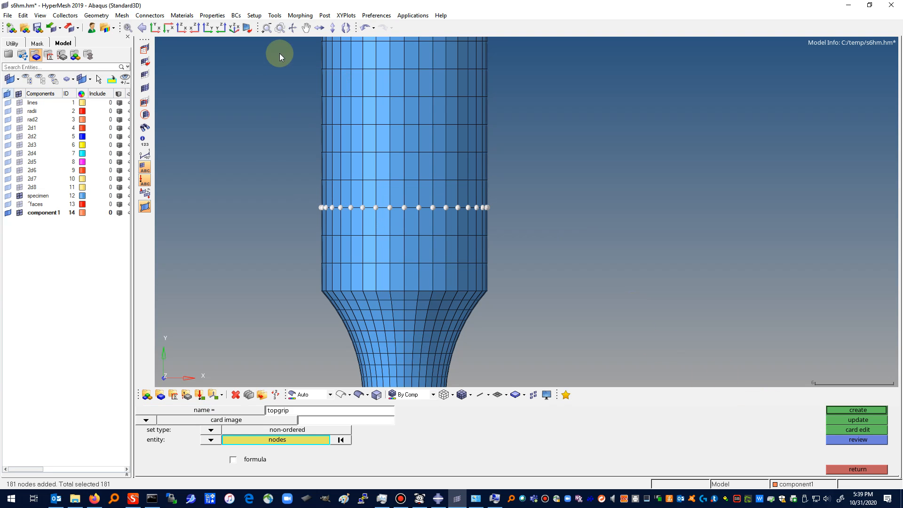
Step: Check the selected node layer in a rotated wireframe view and create the topgrip set
{"action": "left_click", "coordinate": [444, 394]}
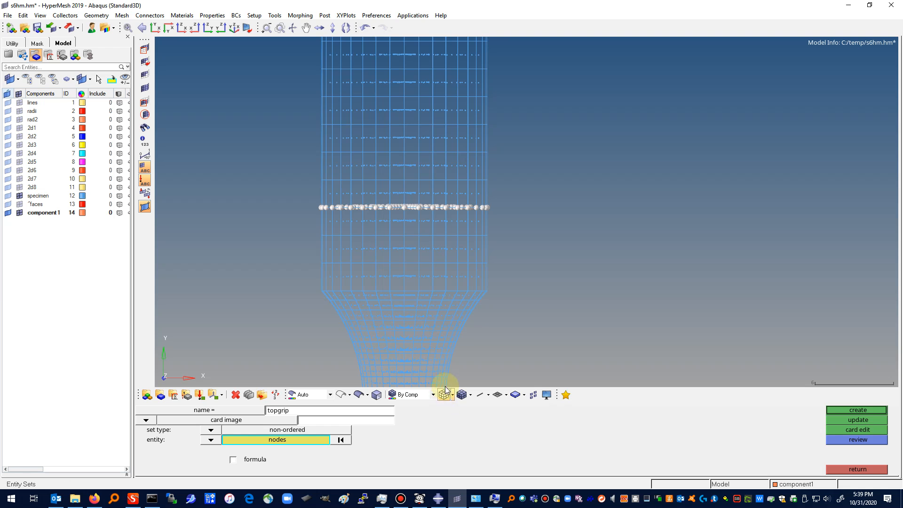
{"action": "left_click", "coordinate": [291, 28]}
{"action": "left_click_drag", "start_coordinate": [404, 193], "coordinate": [439, 182]}
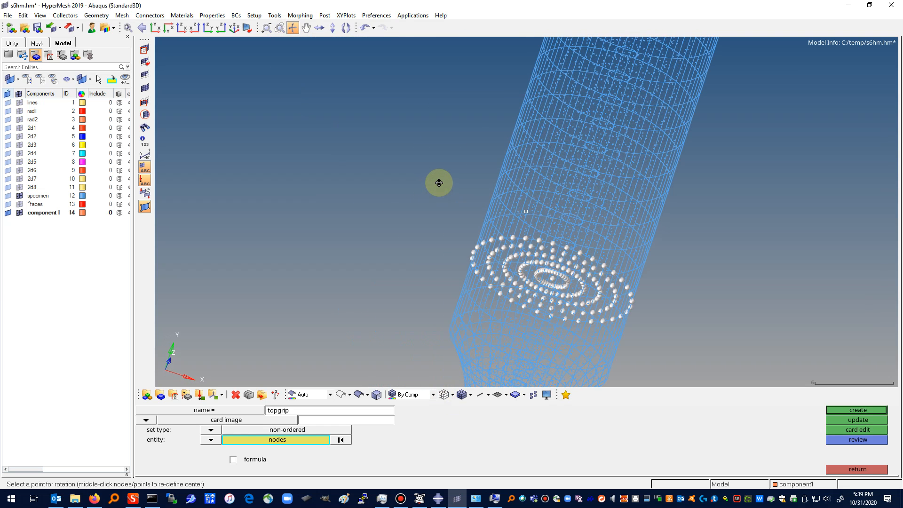
{"action": "left_click", "coordinate": [671, 310]}
{"action": "left_click", "coordinate": [863, 412]}
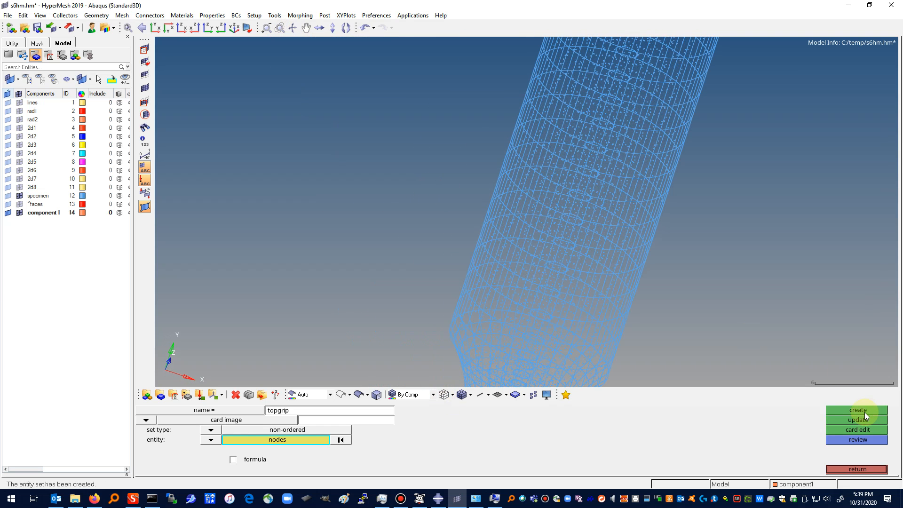
{"action": "left_click", "coordinate": [857, 469]}
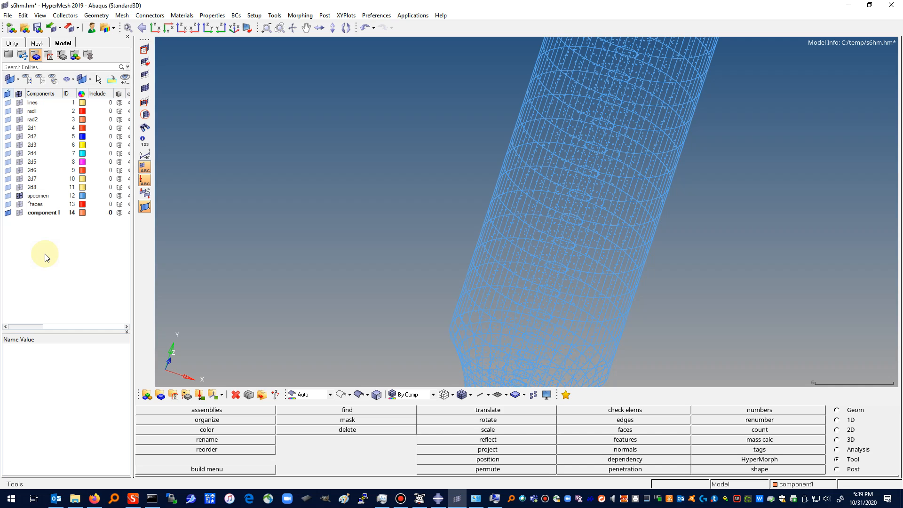
Step: Make the specimen component the current component
{"action": "left_click", "coordinate": [37, 196]}
{"action": "right_click", "coordinate": [42, 197]}
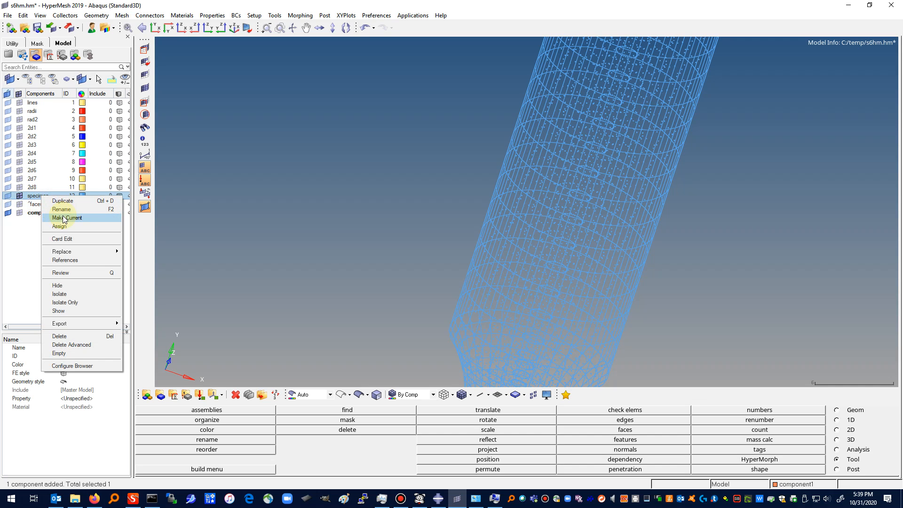
{"action": "left_click", "coordinate": [67, 218]}
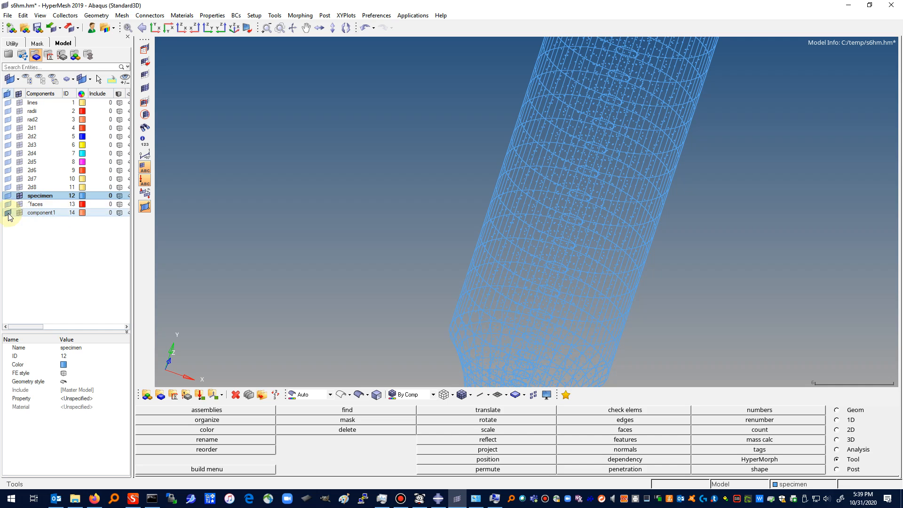
Step: Save the model under the new name s7.hm in the temp folder
{"action": "left_click", "coordinate": [8, 15]}
{"action": "left_click", "coordinate": [26, 66]}
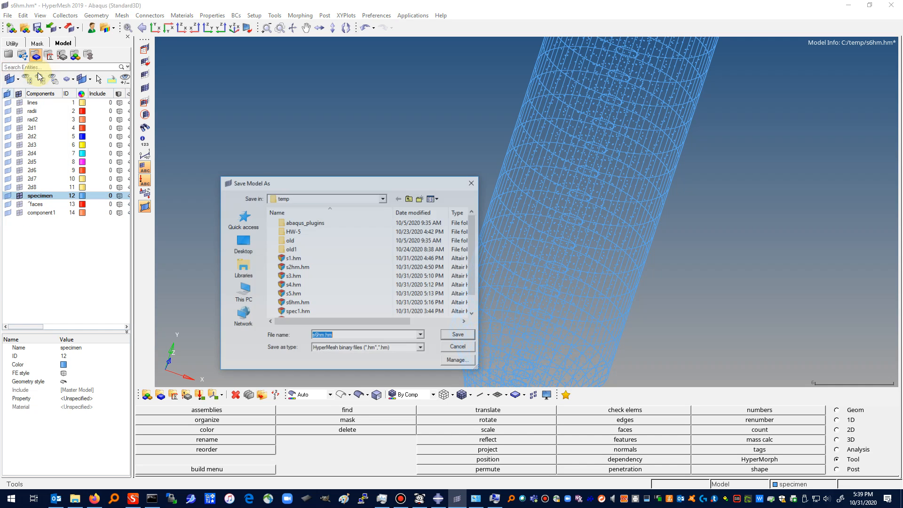
{"action": "left_click", "coordinate": [321, 335]}
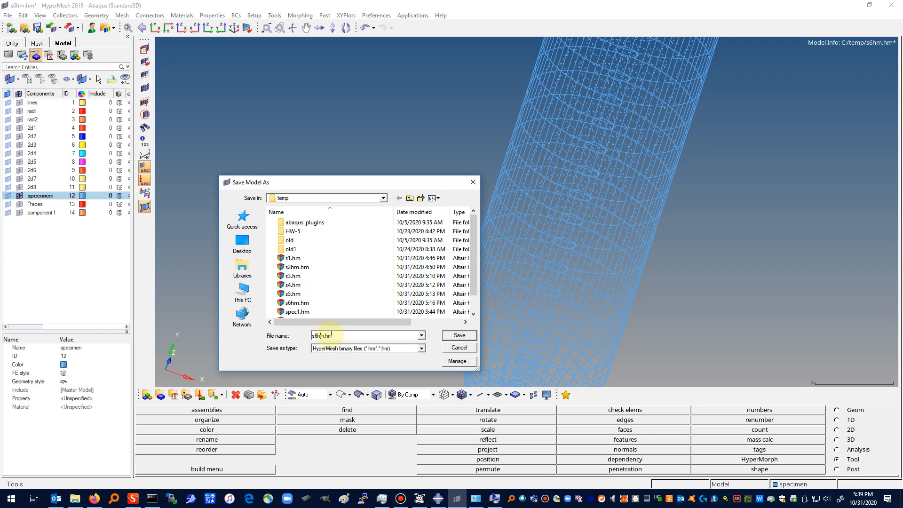
{"action": "key", "text": "BackSpace"}
{"action": "key", "text": "BackSpace"}
{"action": "type", "text": "7"}
{"action": "left_click", "coordinate": [462, 337]}
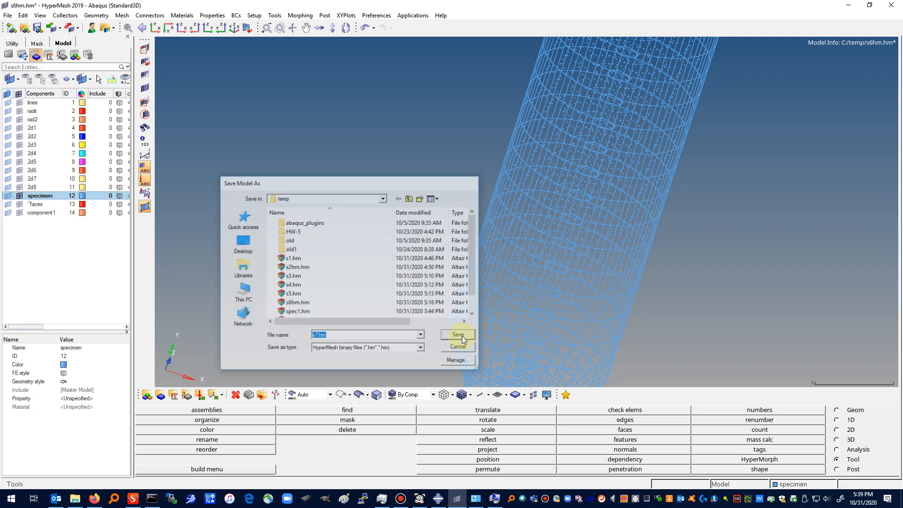
Step: Export the displayed model as an Abaqus Standard3D solver deck to C:\temp\specimen-2.inp
{"action": "left_click", "coordinate": [8, 16]}
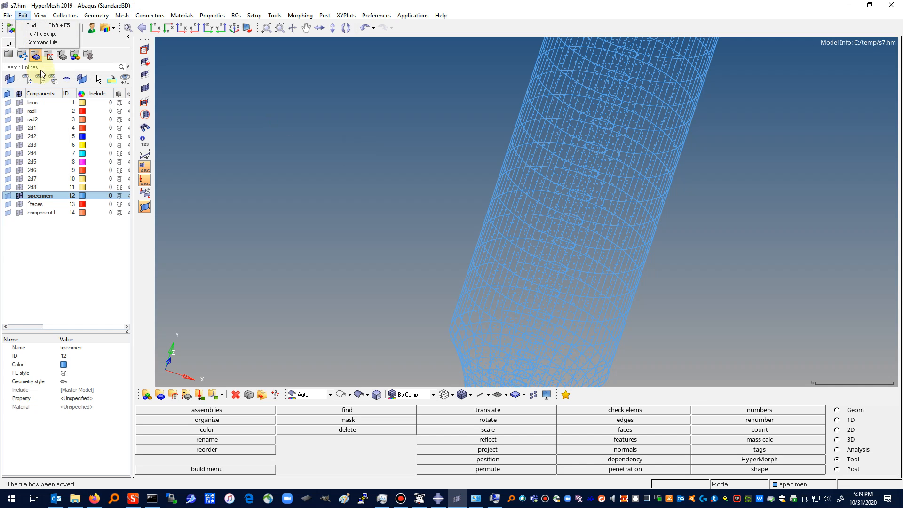
{"action": "left_click", "coordinate": [8, 15]}
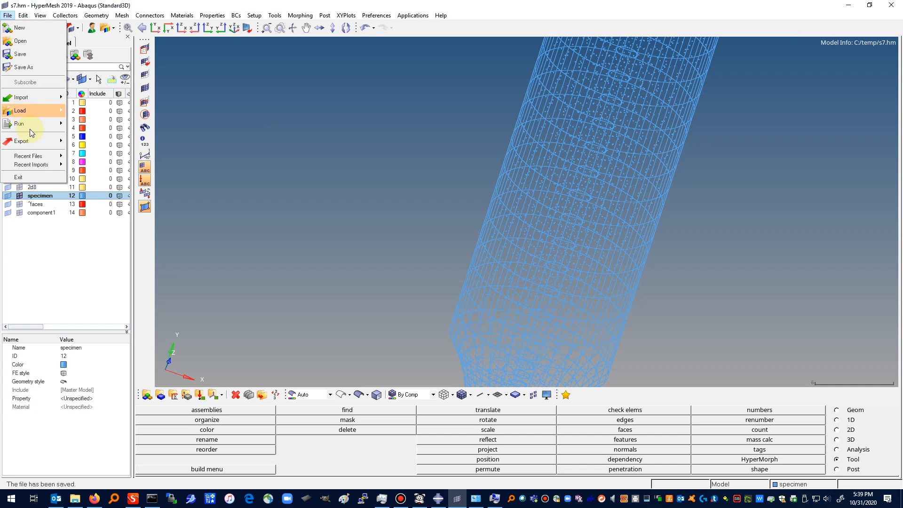
{"action": "mouse_move", "coordinate": [30, 141]}
{"action": "left_click", "coordinate": [99, 155]}
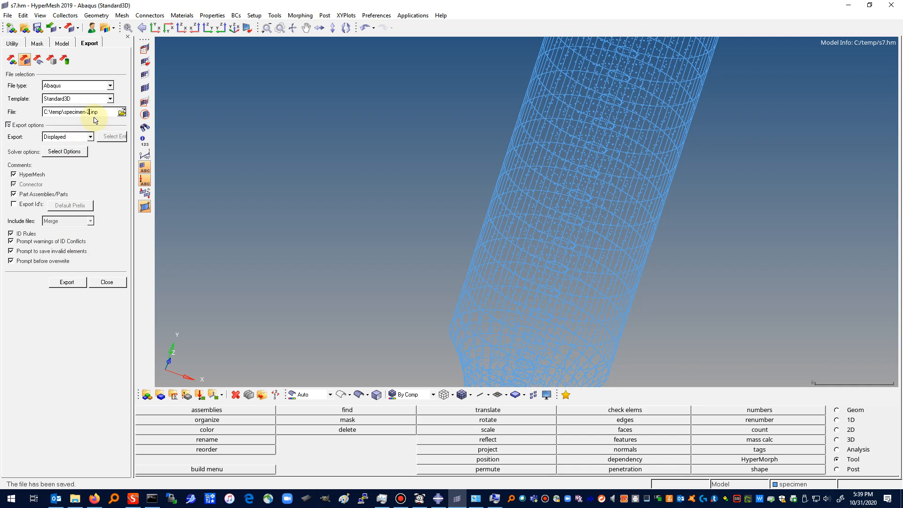
{"action": "left_click", "coordinate": [71, 285]}
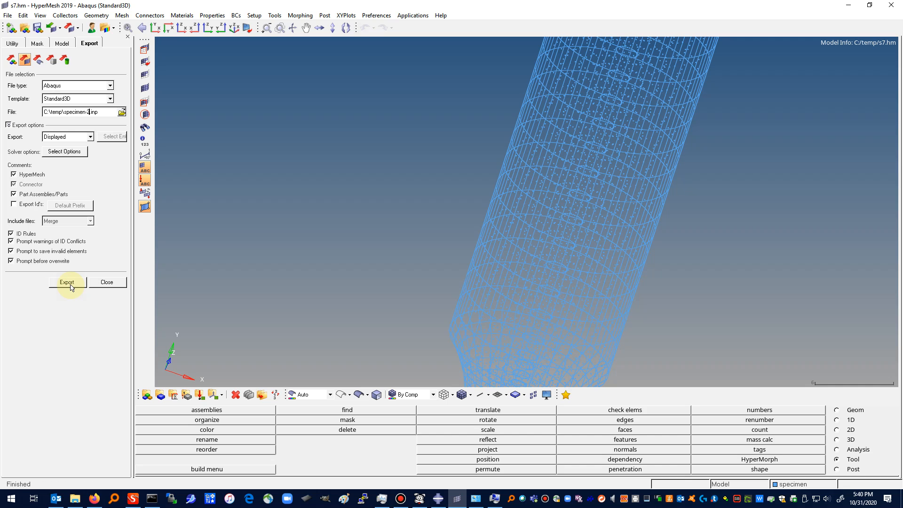
Step: Switch to File Explorer and open specimen-2.inp from the C:\temp folder in the text editor
{"action": "left_click", "coordinate": [75, 498]}
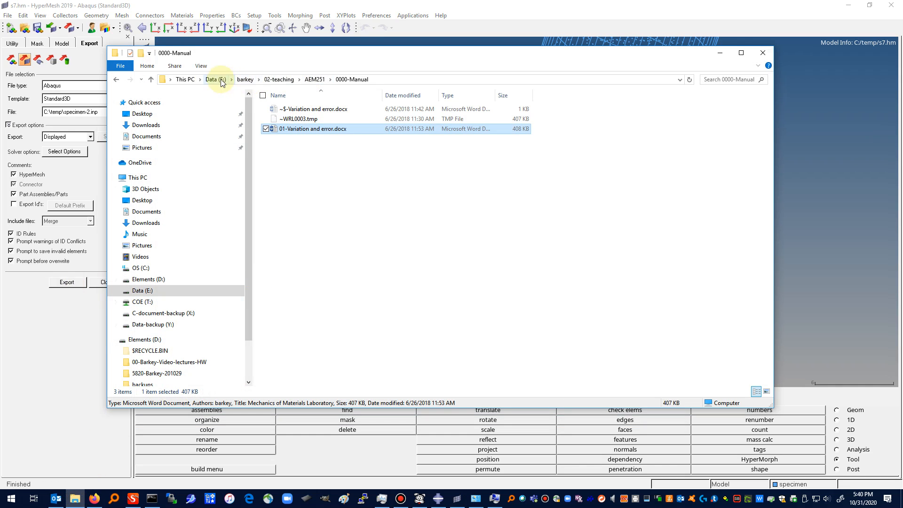
{"action": "left_click", "coordinate": [141, 268]}
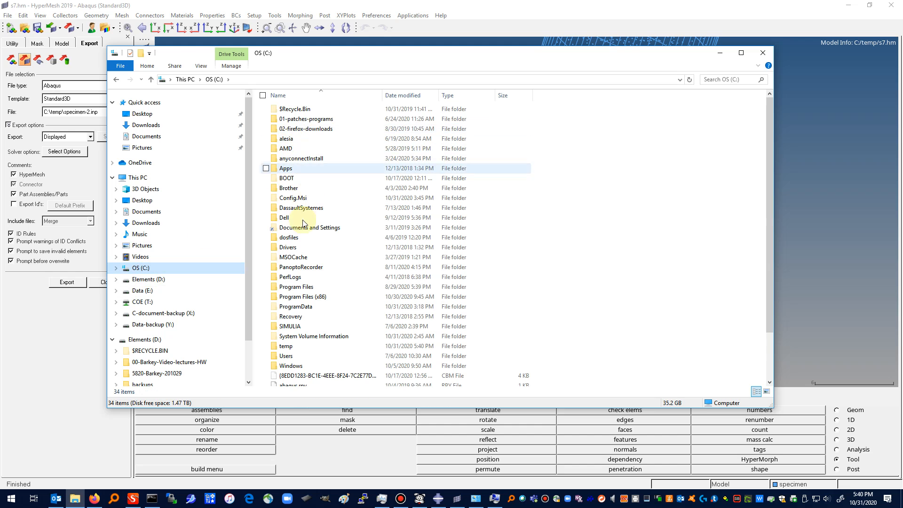
{"action": "scroll", "coordinate": [300, 282], "scroll_direction": "down", "scroll_amount": 2}
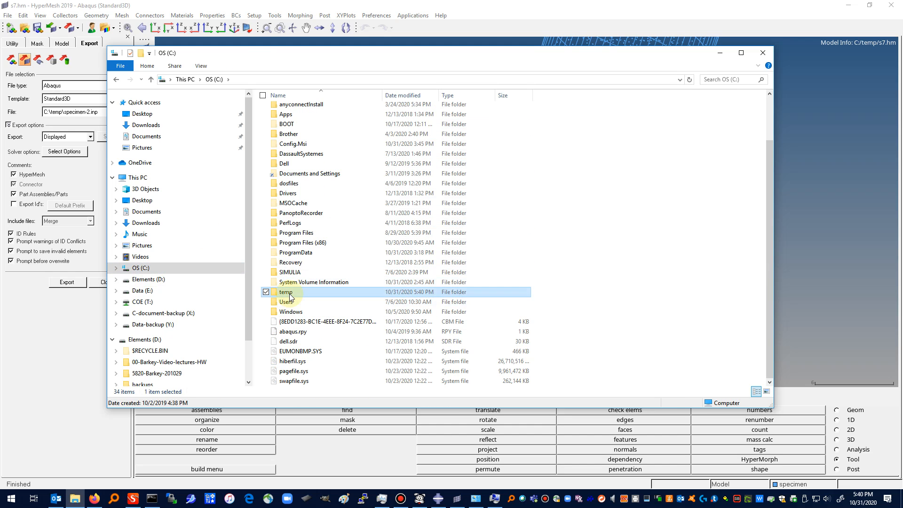
{"action": "double_click", "coordinate": [285, 295]}
{"action": "scroll", "coordinate": [324, 219], "scroll_direction": "down", "scroll_amount": 2}
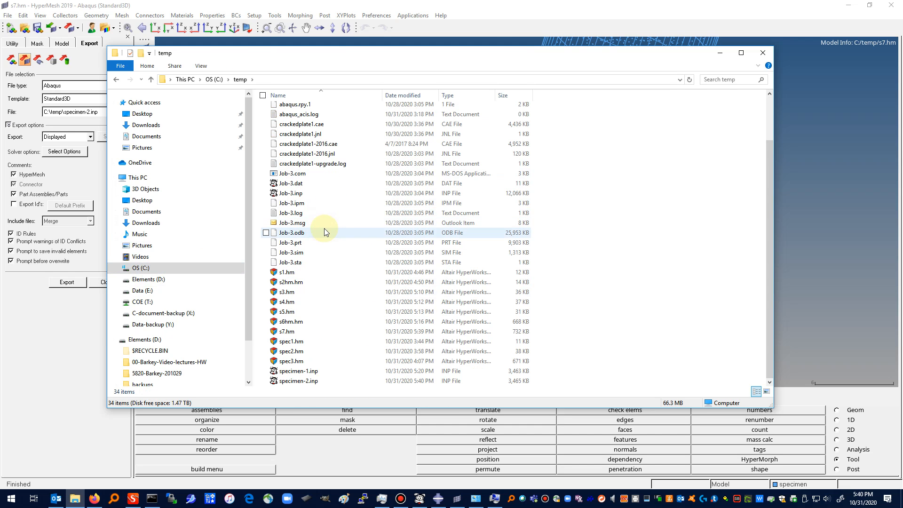
{"action": "left_click", "coordinate": [293, 381]}
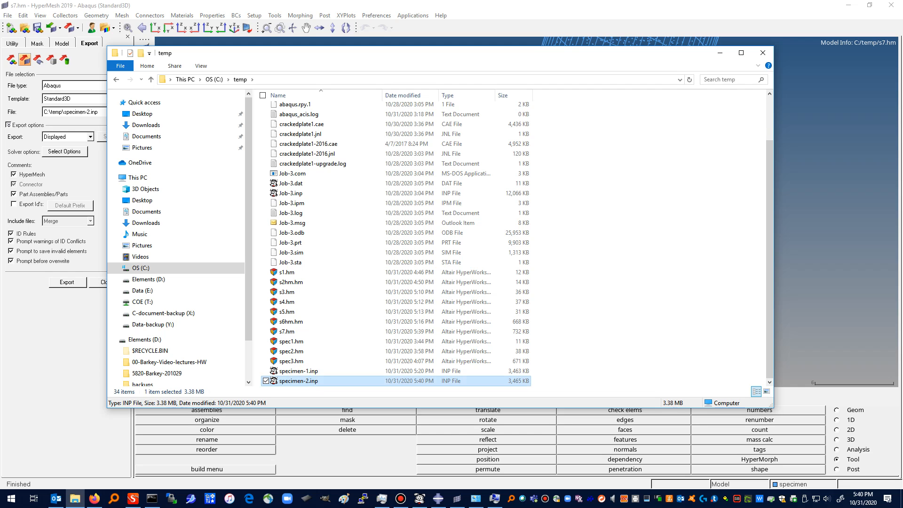
{"action": "key", "text": "Return"}
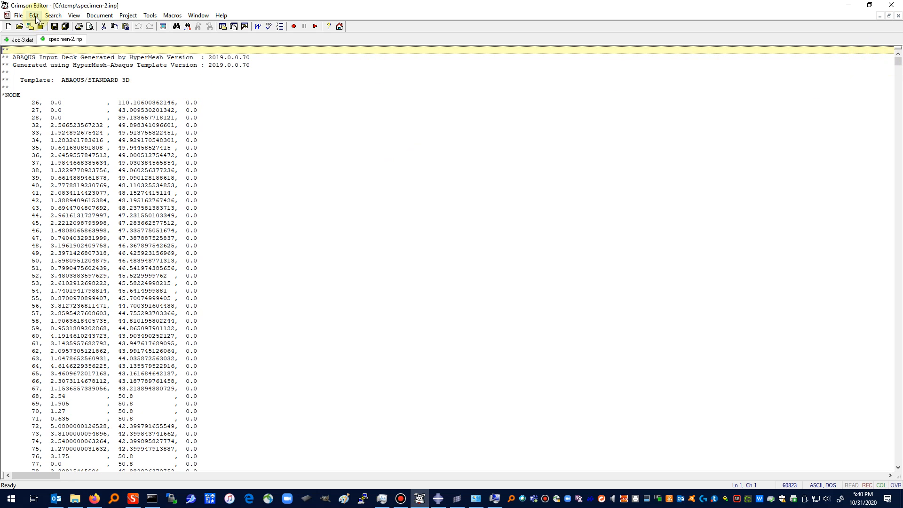
Step: Search specimen-2.inp for "nset", examine the node set definitions, and return to HyperMesh
{"action": "left_click", "coordinate": [53, 16]}
{"action": "left_click", "coordinate": [56, 28]}
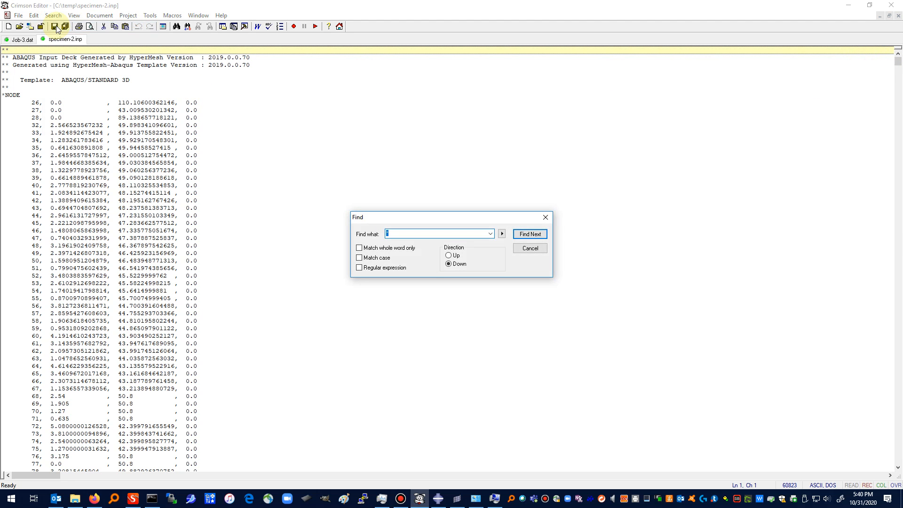
{"action": "type", "text": "nset"}
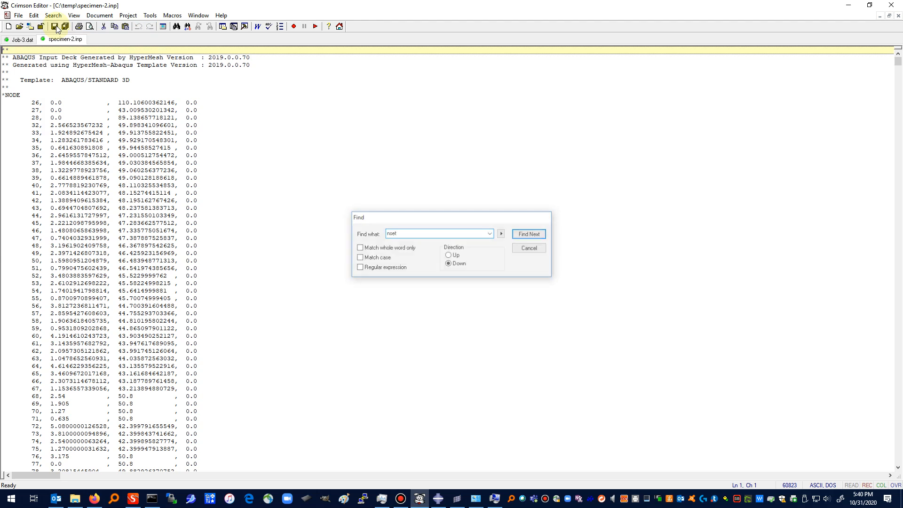
{"action": "key", "text": "Return"}
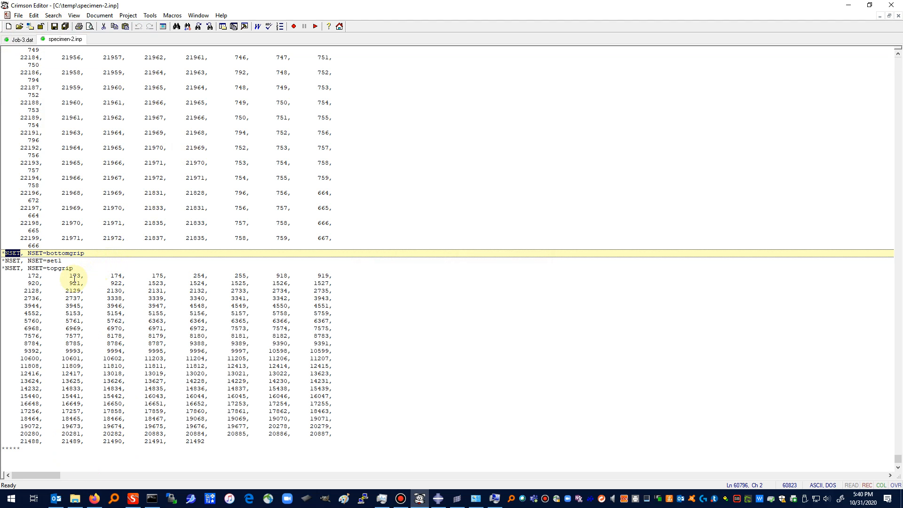
{"action": "scroll", "coordinate": [71, 287], "scroll_direction": "down", "scroll_amount": 1}
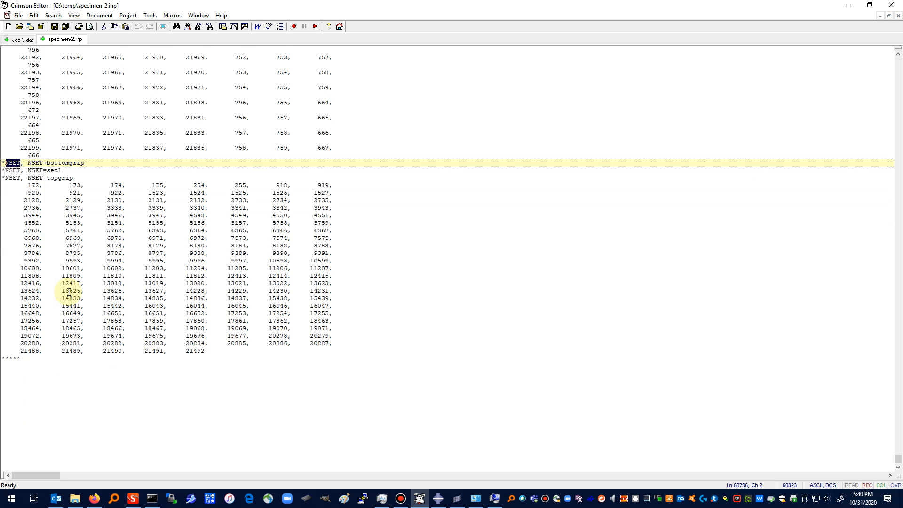
{"action": "scroll", "coordinate": [69, 291], "scroll_direction": "up", "scroll_amount": 1}
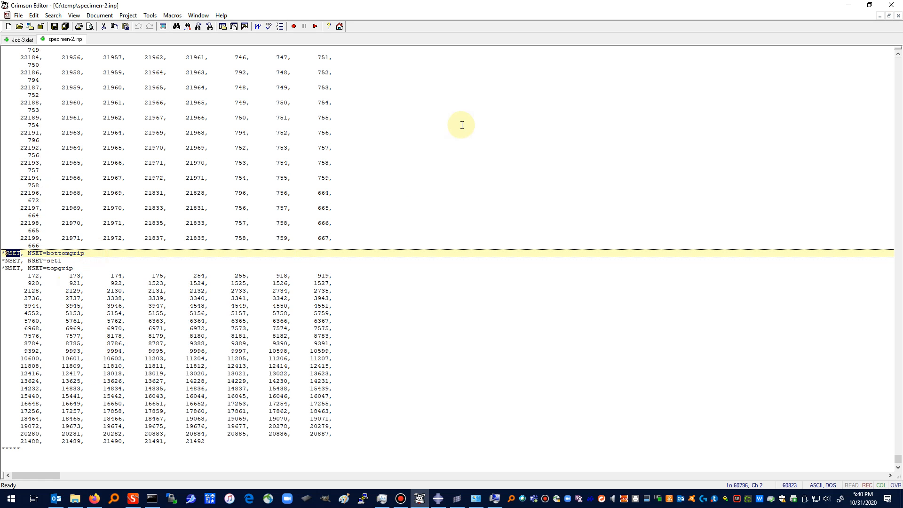
{"action": "left_click", "coordinate": [848, 11]}
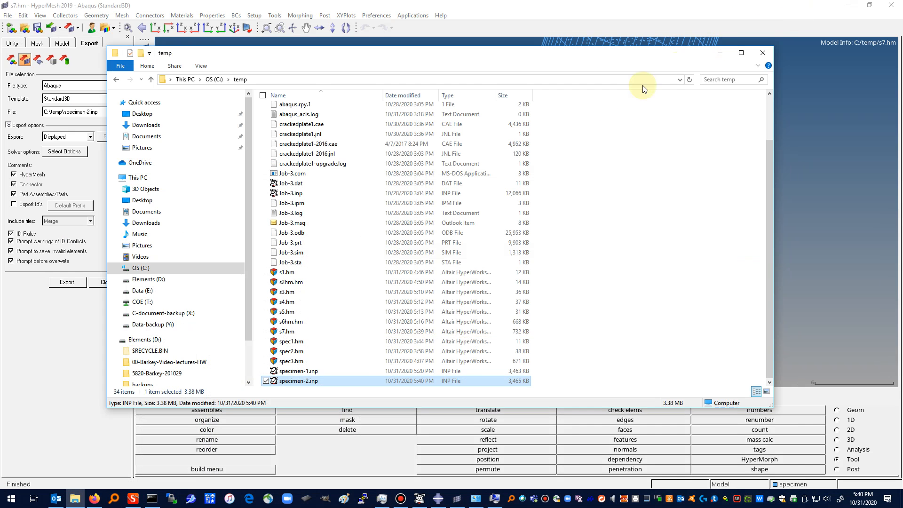
{"action": "left_click_drag", "start_coordinate": [391, 77], "coordinate": [377, 137]}
{"action": "left_click", "coordinate": [706, 129]}
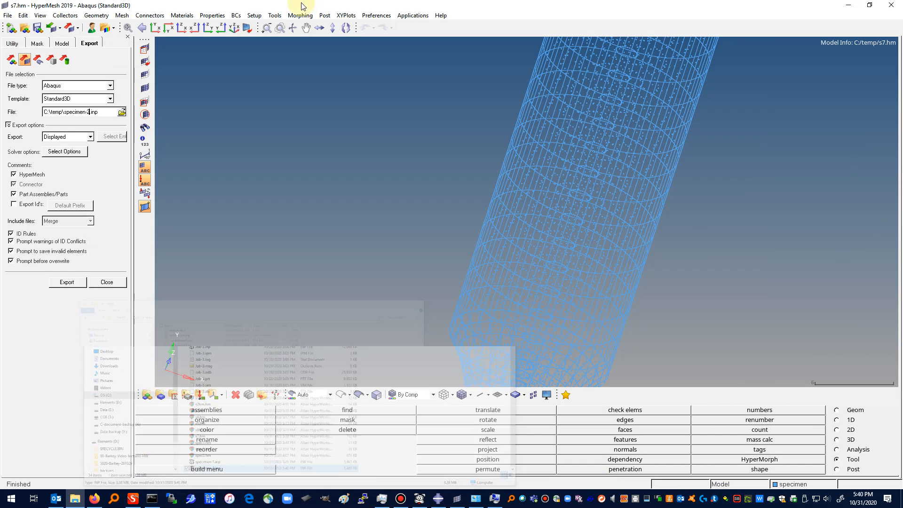
Step: Show the lower grip's shoulder shaded in the front view and name a new entity set botgrip
{"action": "left_click", "coordinate": [155, 27]}
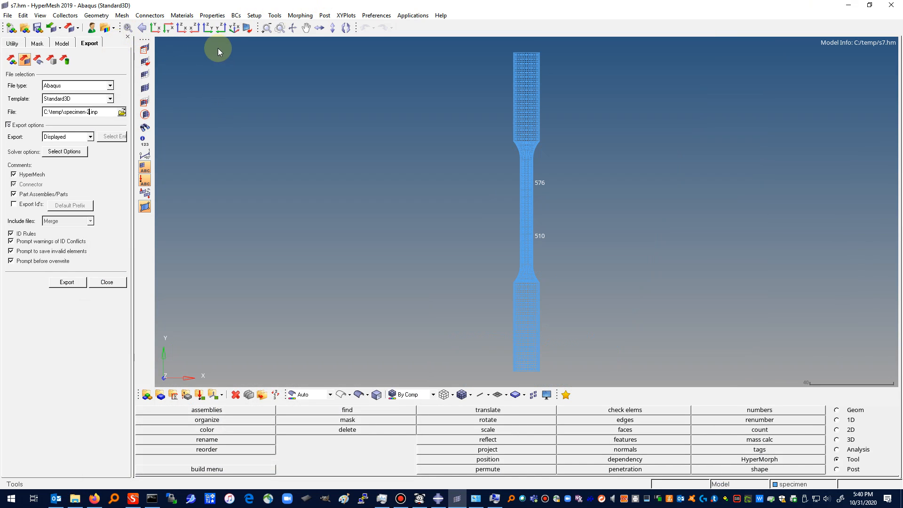
{"action": "left_click", "coordinate": [280, 28]}
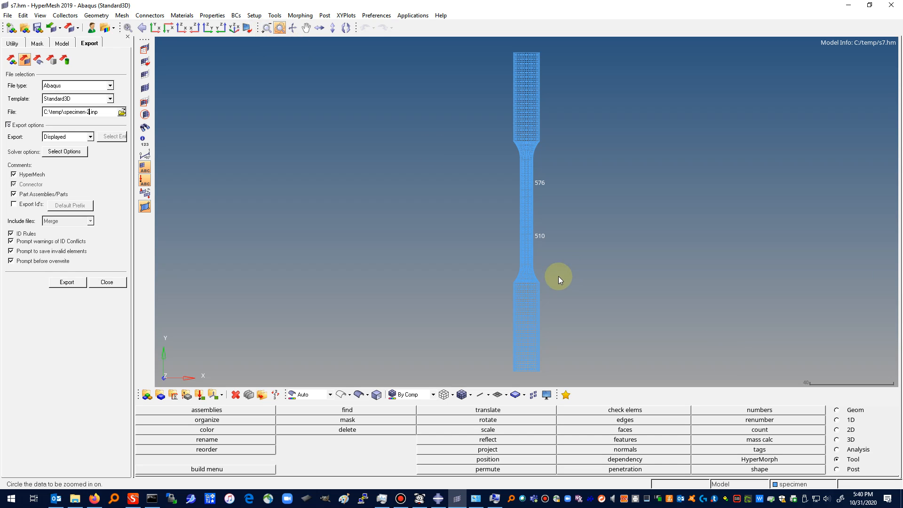
{"action": "left_click_drag", "start_coordinate": [547, 315], "coordinate": [560, 263]}
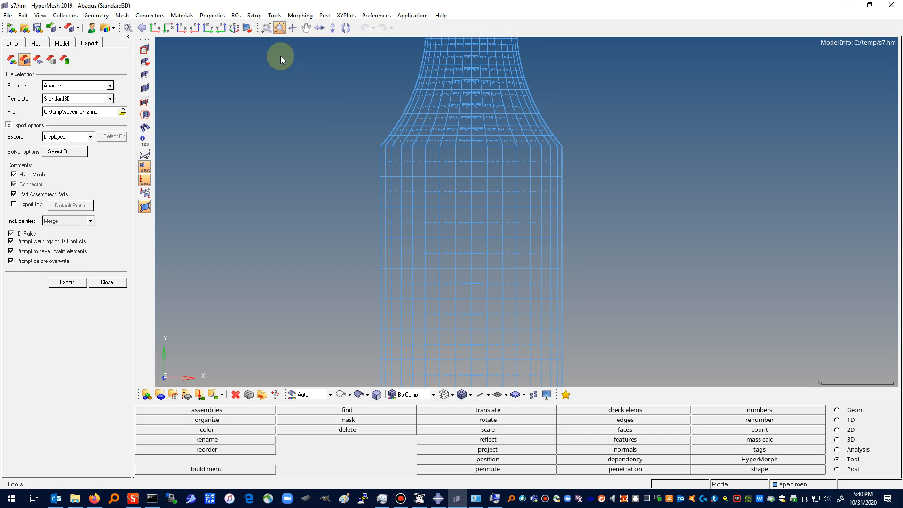
{"action": "left_click", "coordinate": [461, 394]}
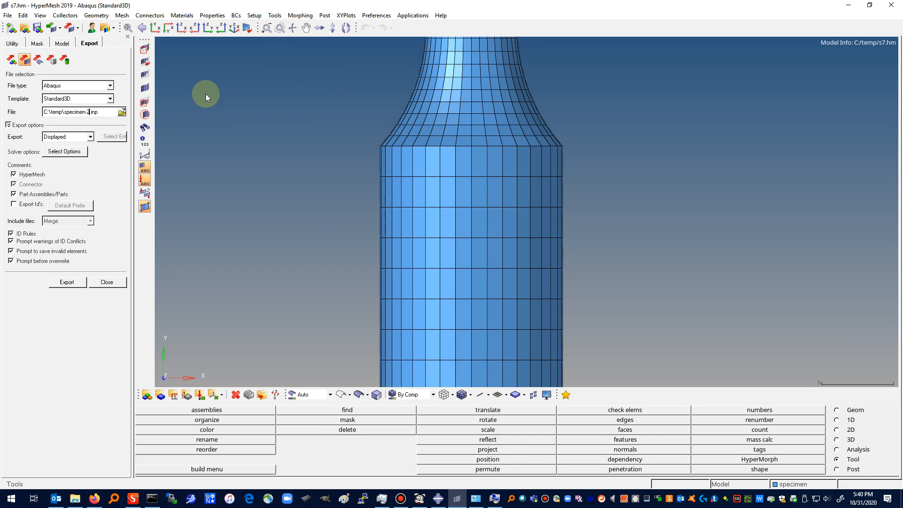
{"action": "left_click", "coordinate": [273, 17]}
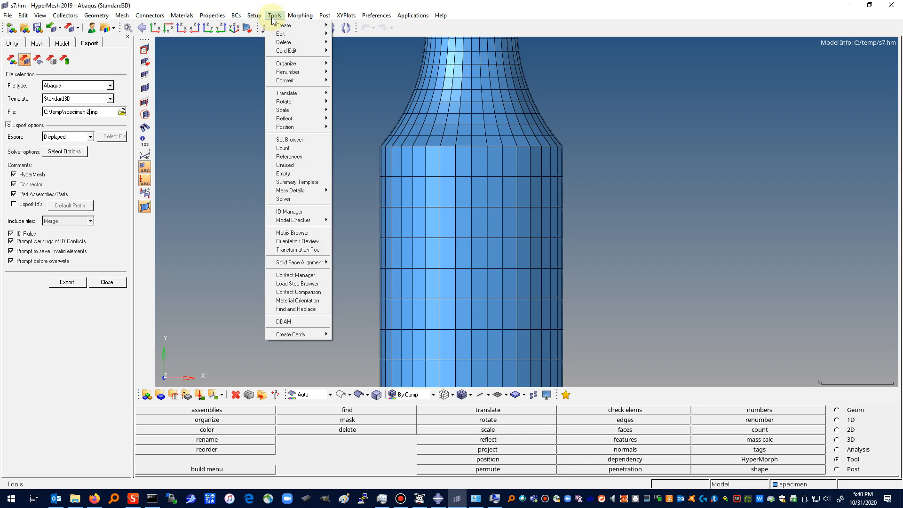
{"action": "mouse_move", "coordinate": [282, 34]}
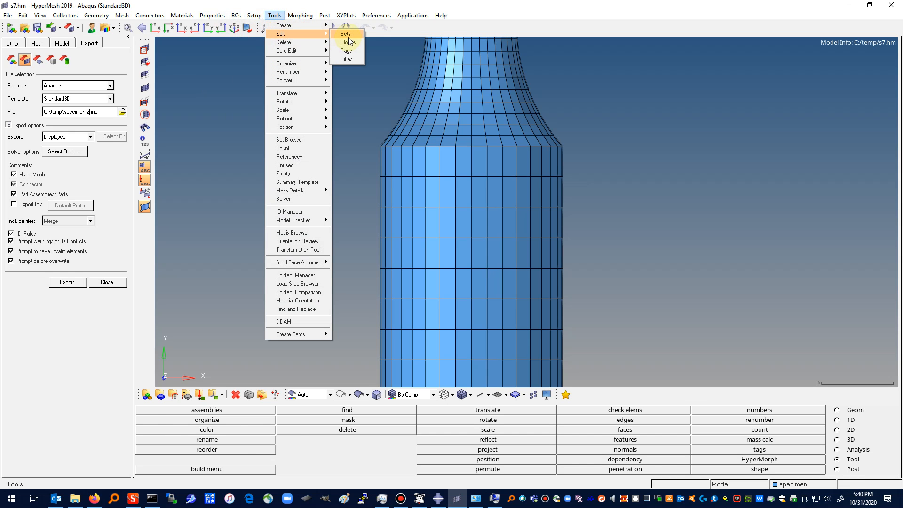
{"action": "left_click", "coordinate": [346, 34]}
{"action": "left_click", "coordinate": [299, 411]}
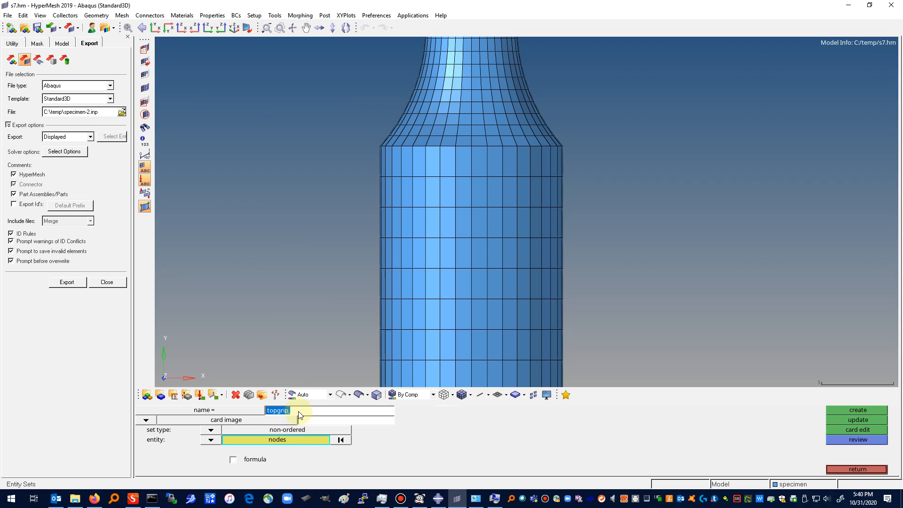
{"action": "type", "text": "t"}
Step: Window-select the nodes on the third mesh row below the lower grip's shoulder for the botgrip set
{"action": "left_click", "coordinate": [304, 441]}
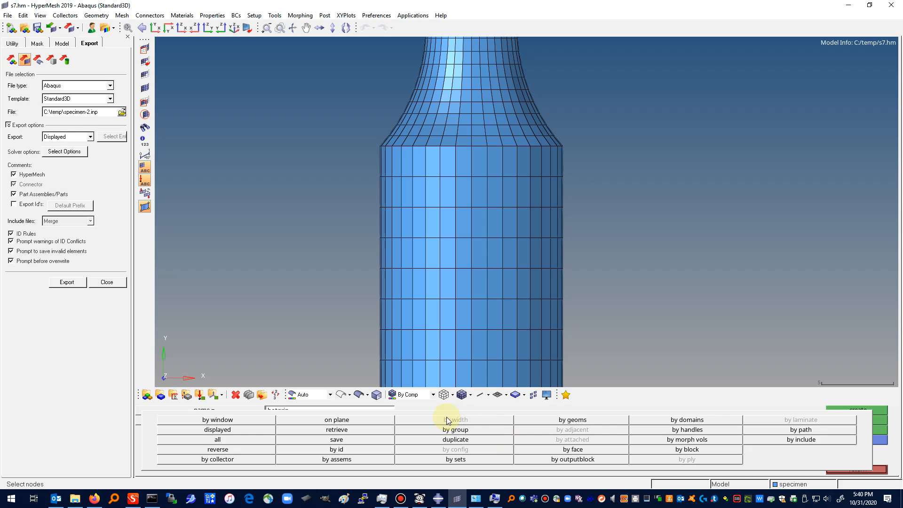
{"action": "left_click", "coordinate": [242, 422]}
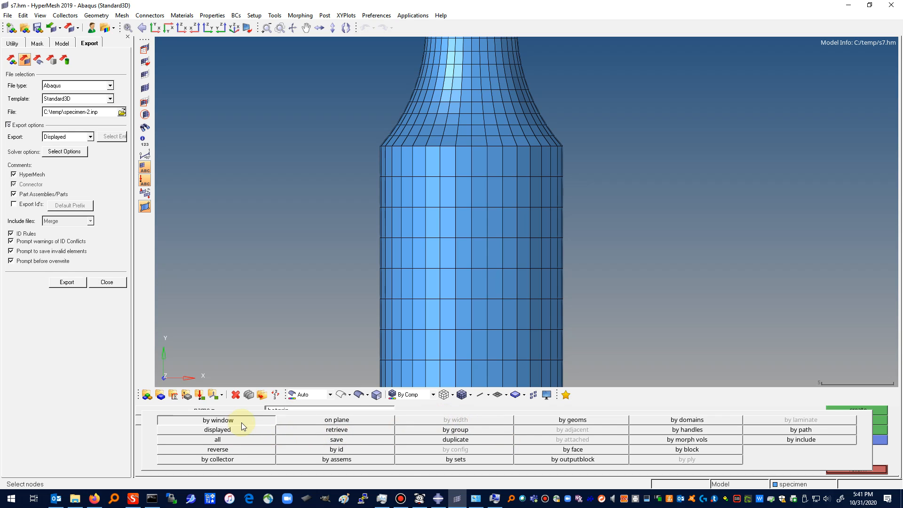
{"action": "left_click", "coordinate": [573, 228]}
{"action": "left_click", "coordinate": [564, 248]}
{"action": "left_click", "coordinate": [365, 249]}
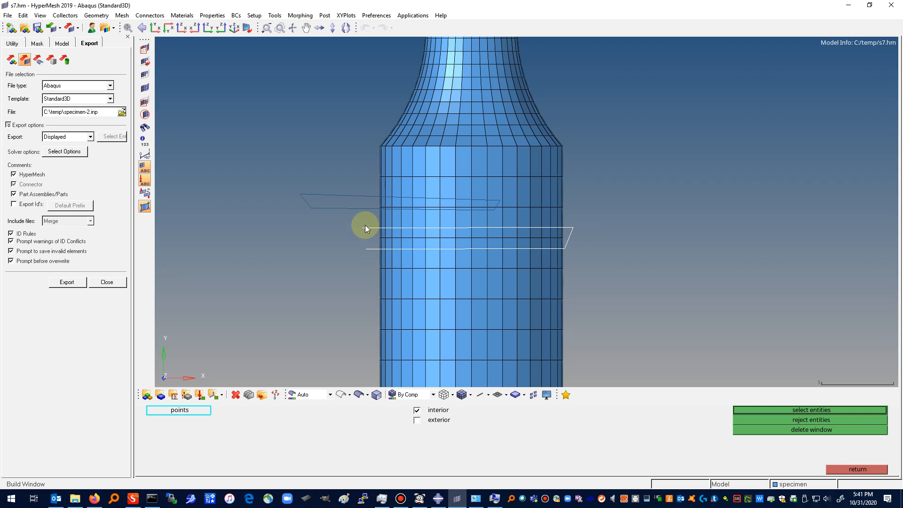
{"action": "left_click", "coordinate": [807, 410]}
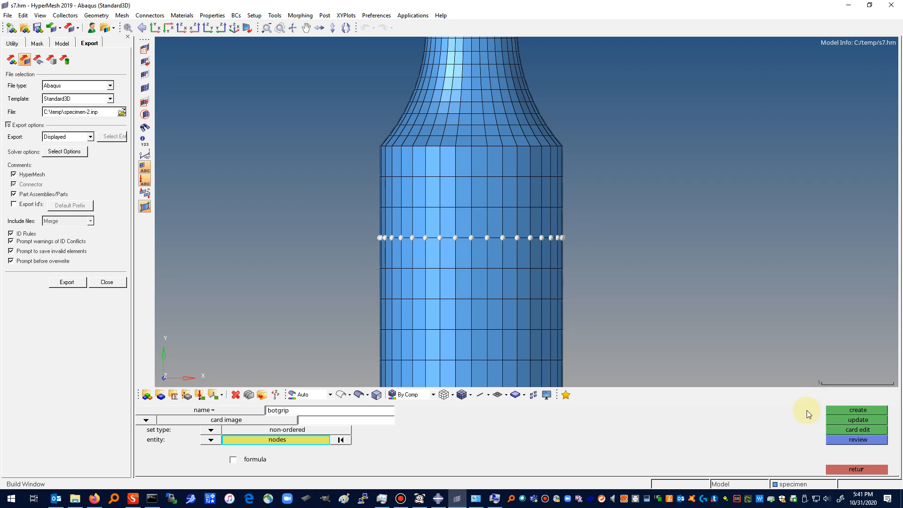
Step: Check the selected node layer in a rotated wireframe view and create the botgrip set
{"action": "left_click", "coordinate": [444, 398]}
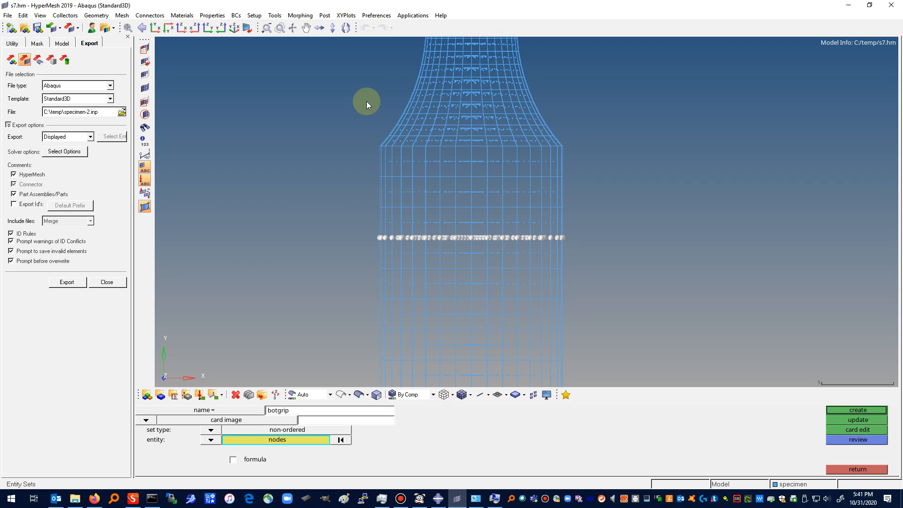
{"action": "left_click", "coordinate": [292, 27]}
{"action": "left_click_drag", "start_coordinate": [450, 148], "coordinate": [599, 280]}
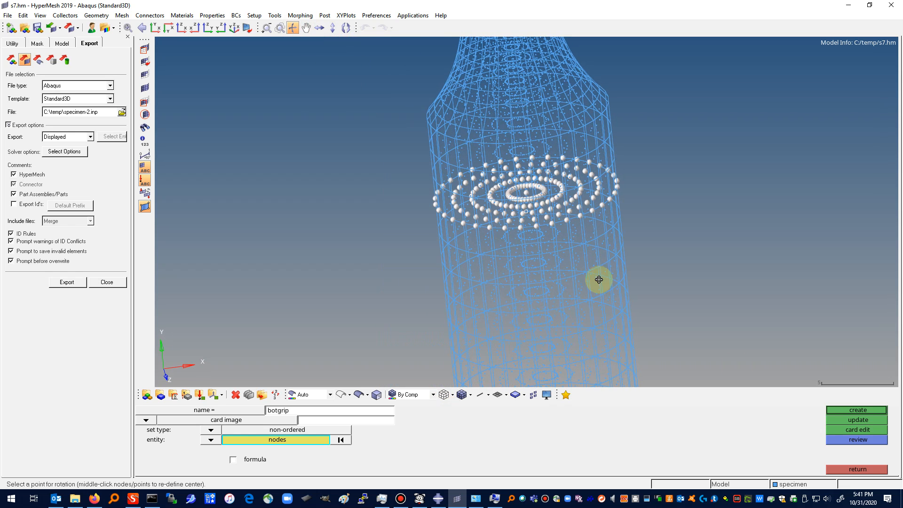
{"action": "left_click", "coordinate": [863, 410]}
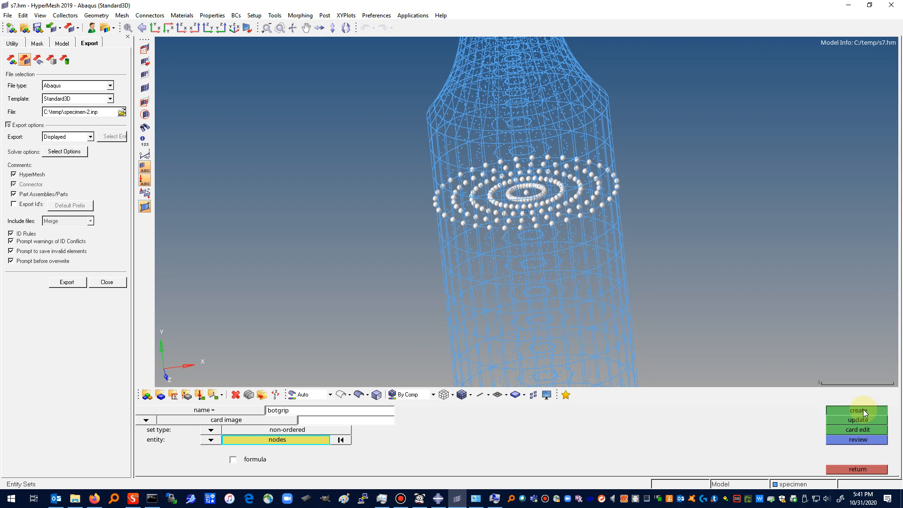
{"action": "left_click", "coordinate": [856, 469]}
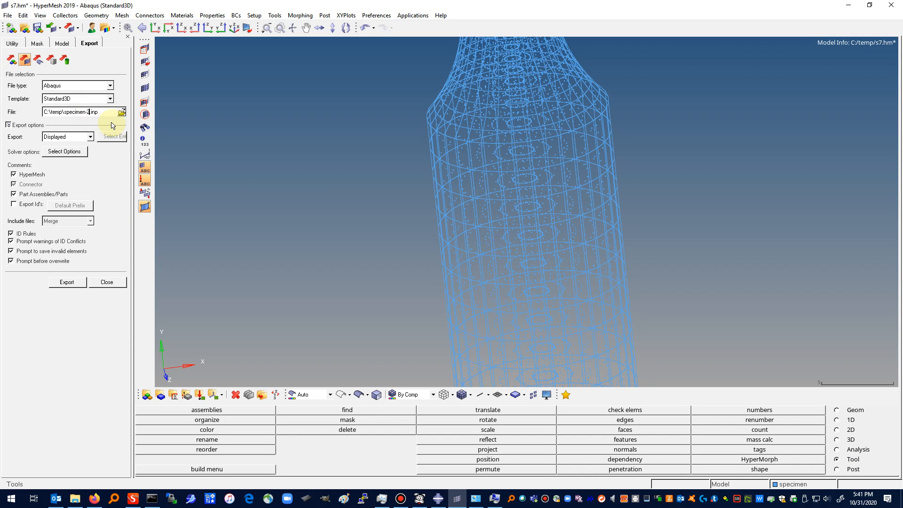
Step: Export the displayed model to C:\temp\specimen-3.inp and open that file in the text editor
{"action": "left_click", "coordinate": [67, 283]}
{"action": "left_click", "coordinate": [75, 499]}
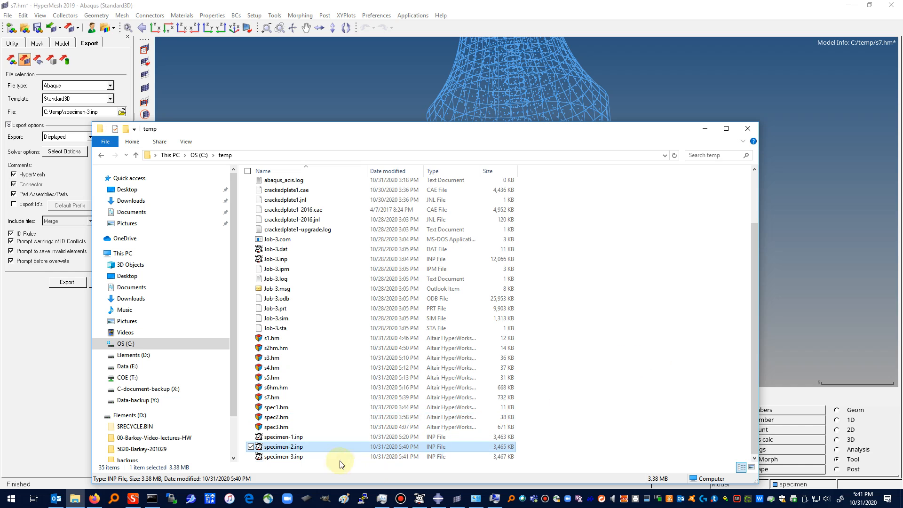
{"action": "left_click", "coordinate": [293, 457]}
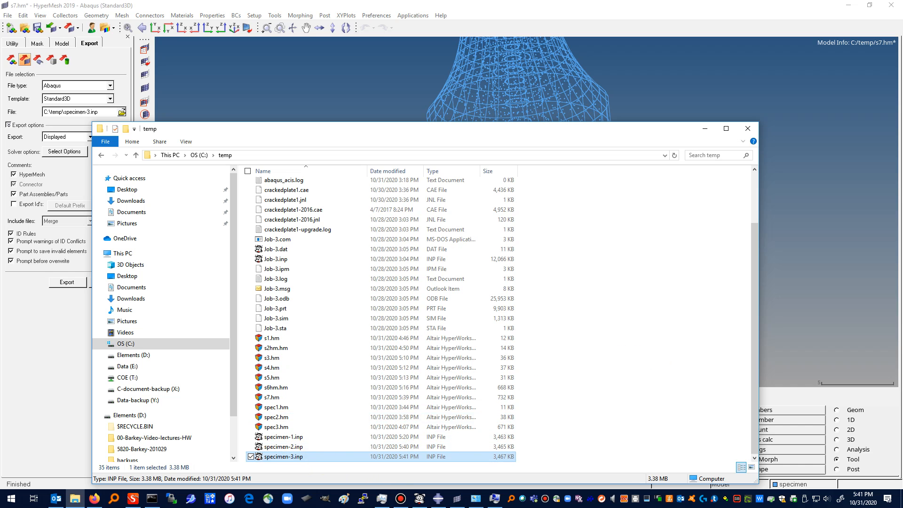
{"action": "key", "text": "Return"}
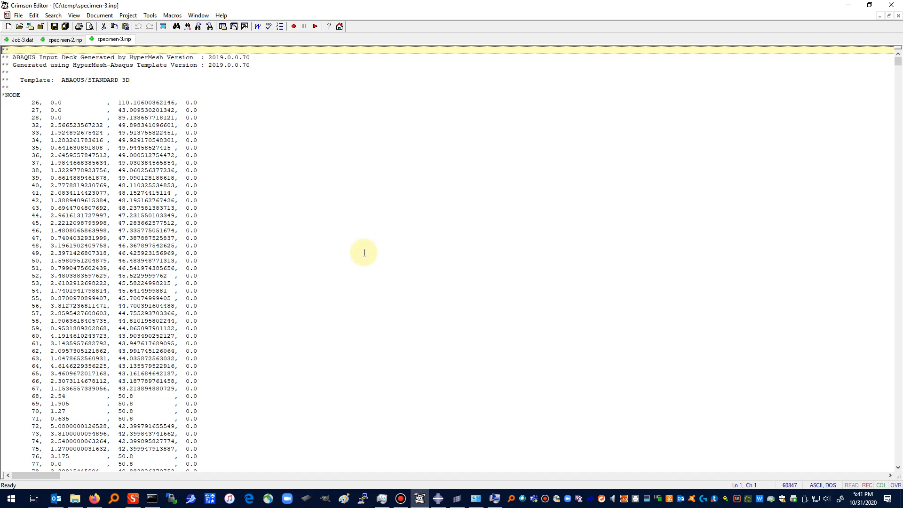
Step: Close all files other than specimen-3.inp and find nset in it to review the node set definitions
{"action": "right_click", "coordinate": [112, 41]}
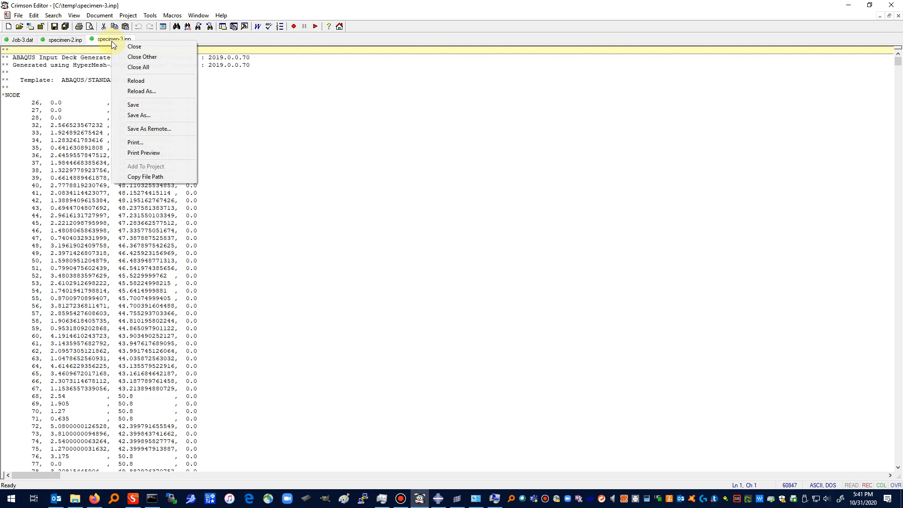
{"action": "left_click", "coordinate": [140, 54]}
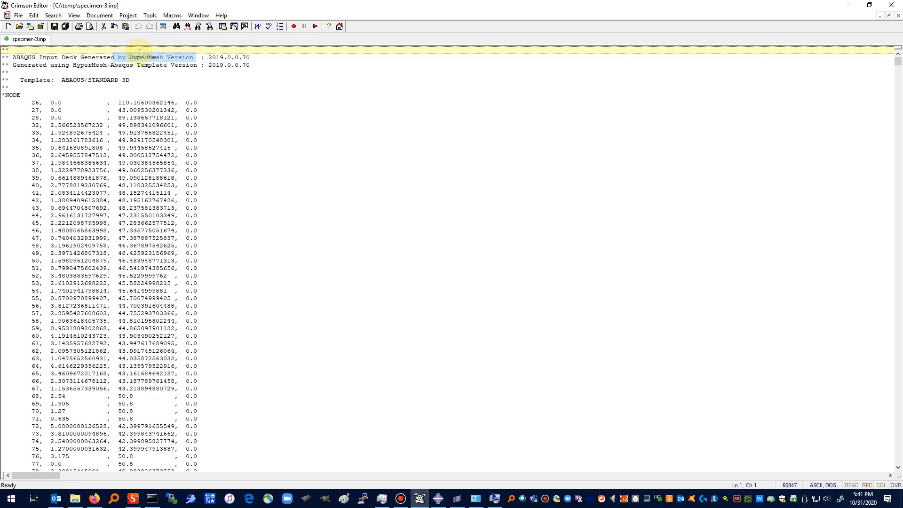
{"action": "left_click", "coordinate": [35, 16]}
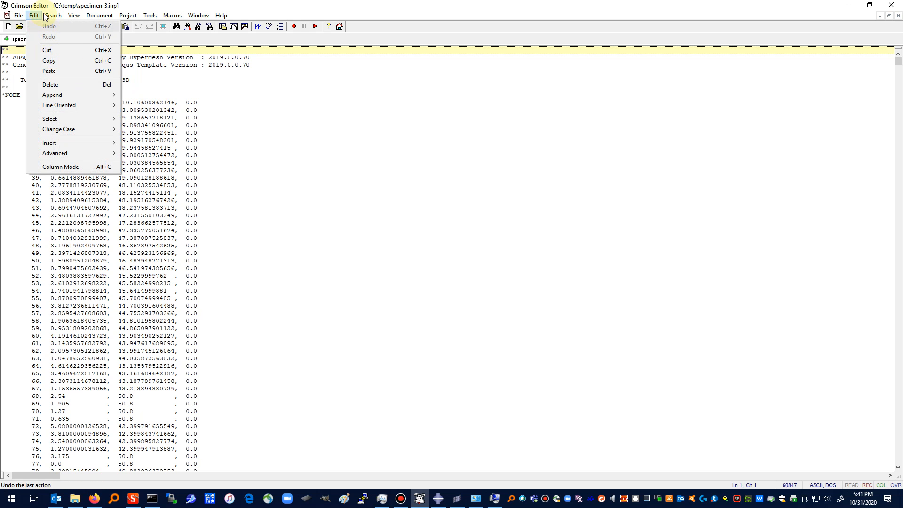
{"action": "mouse_move", "coordinate": [53, 15]}
{"action": "left_click", "coordinate": [58, 30]}
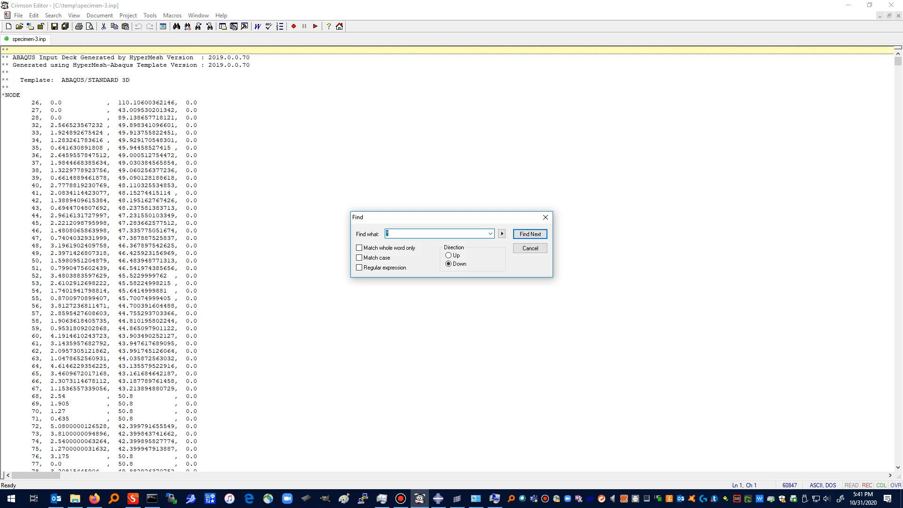
{"action": "type", "text": "nset"}
{"action": "key", "text": "Return"}
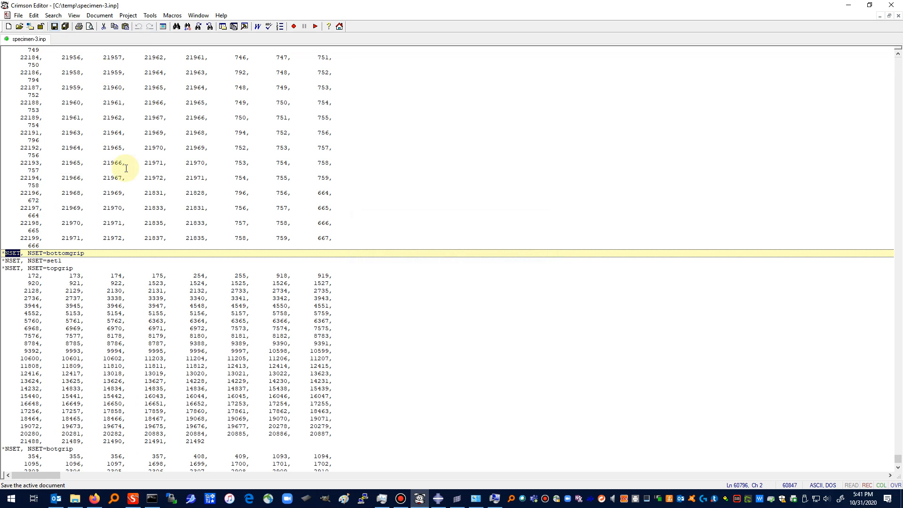
{"action": "scroll", "coordinate": [279, 283], "scroll_direction": "down", "scroll_amount": 4}
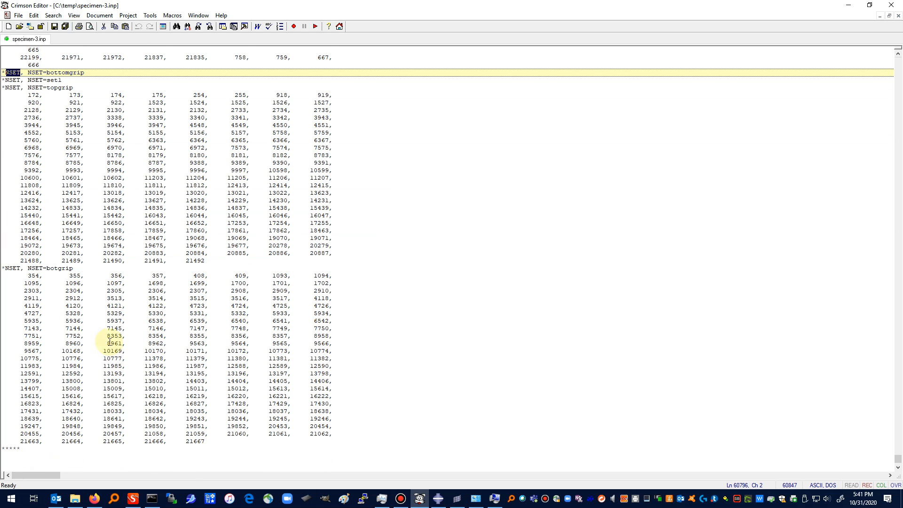
{"action": "scroll", "coordinate": [402, 211], "scroll_direction": "up", "scroll_amount": 2}
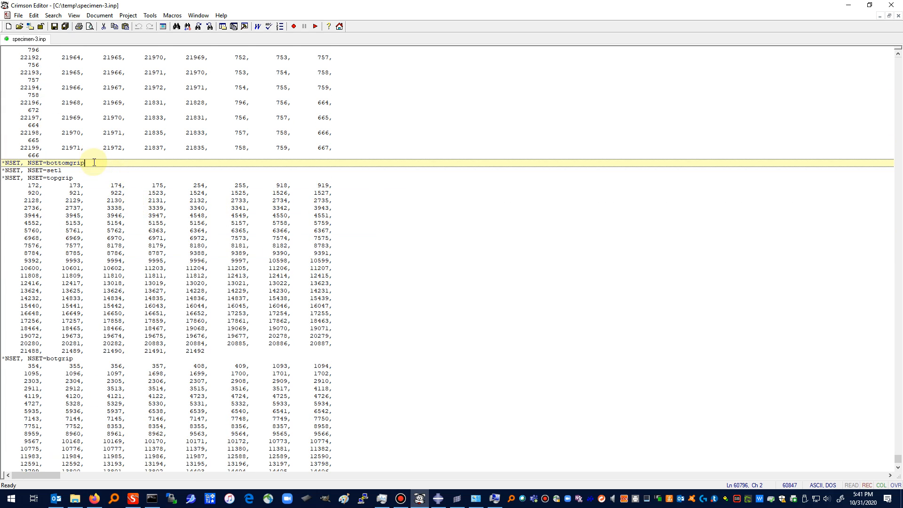
Step: Delete the empty bottomgrip and set1 NSET lines above the topgrip set and save the input file
{"action": "left_click_drag", "start_coordinate": [84, 163], "coordinate": [5, 161]}
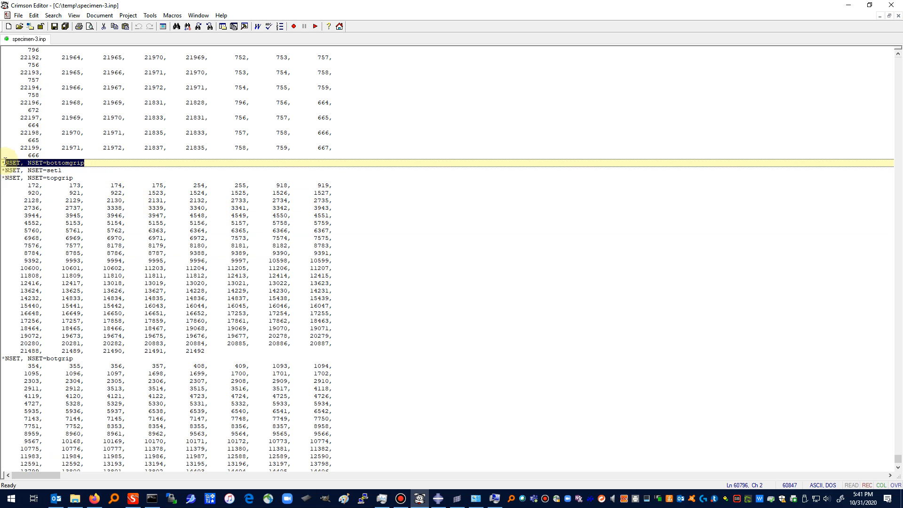
{"action": "key", "text": "Delete"}
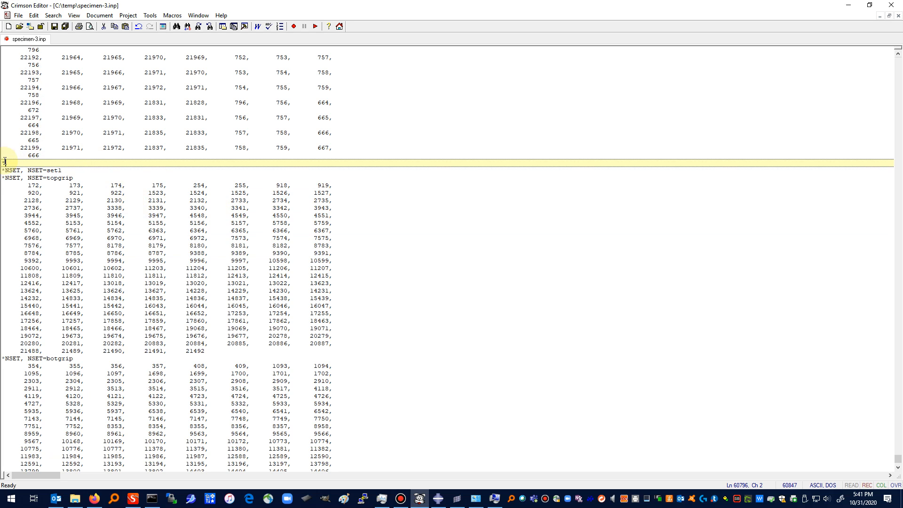
{"action": "key", "text": "Delete"}
{"action": "key", "text": "Delete"}
{"action": "key", "text": "Delete"}
{"action": "key", "text": "Delete"}
{"action": "key", "text": "Delete"}
{"action": "key", "text": "Delete"}
{"action": "key", "text": "Delete"}
{"action": "key", "text": "Delete"}
{"action": "key", "text": "Delete"}
{"action": "key", "text": "Delete"}
{"action": "key", "text": "Delete"}
{"action": "key", "text": "Delete"}
{"action": "key", "text": "Delete"}
{"action": "key", "text": "Delete"}
{"action": "key", "text": "Delete"}
{"action": "key", "text": "Delete"}
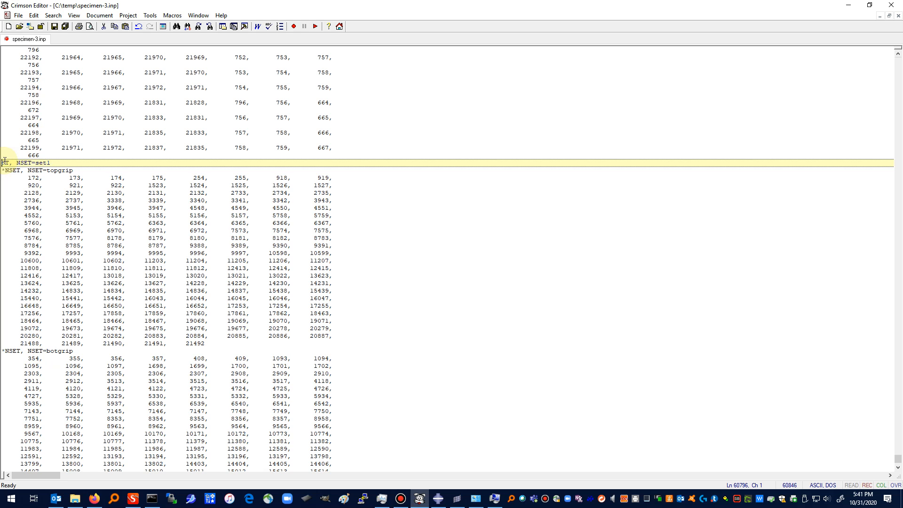
{"action": "key", "text": "Delete"}
{"action": "key", "text": "Delete"}
{"action": "key", "text": "Delete"}
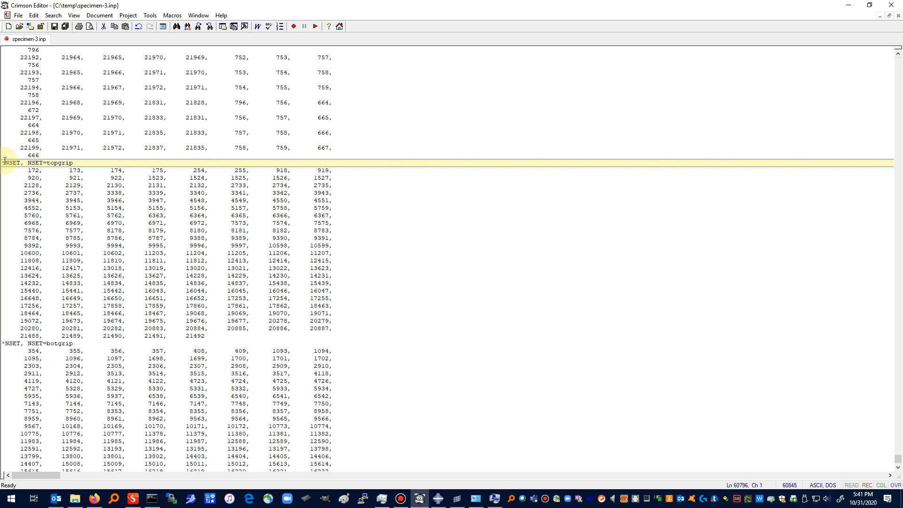
{"action": "left_click", "coordinate": [55, 26]}
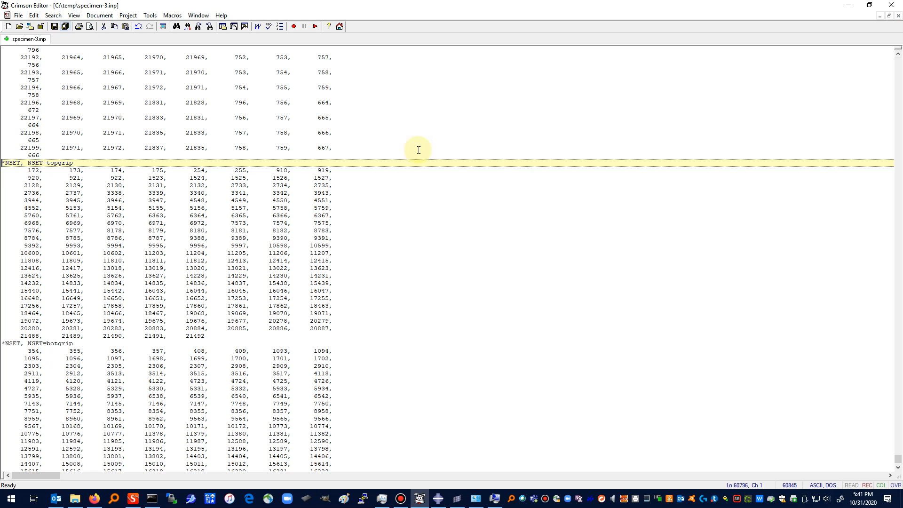